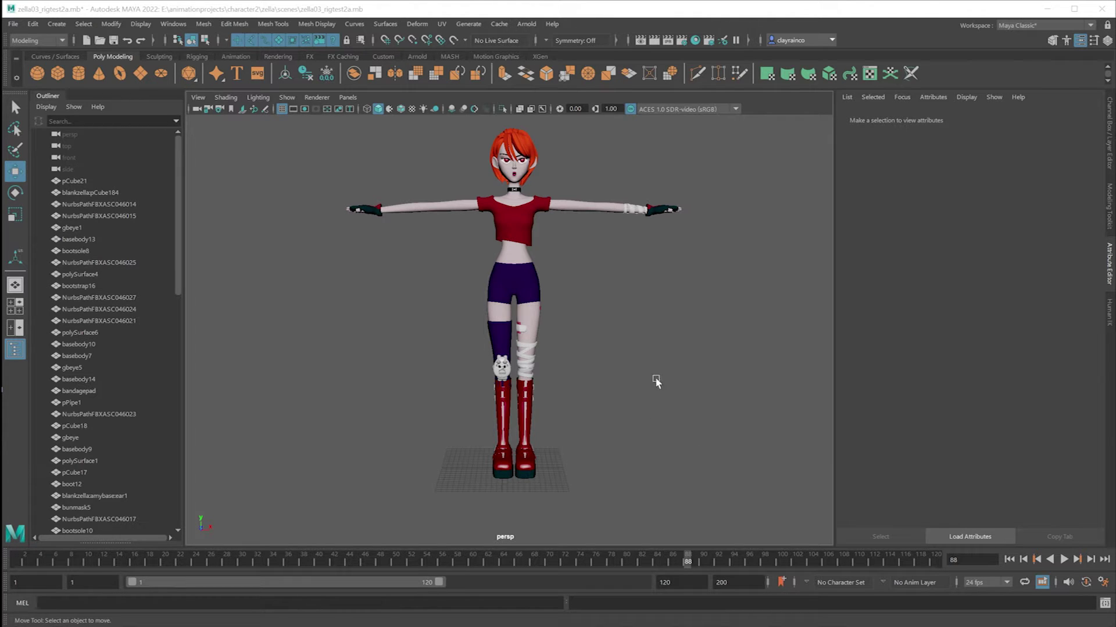
# - Open the HumanIK editor and create a new skeleton for the character
pyautogui.click(1108, 313)
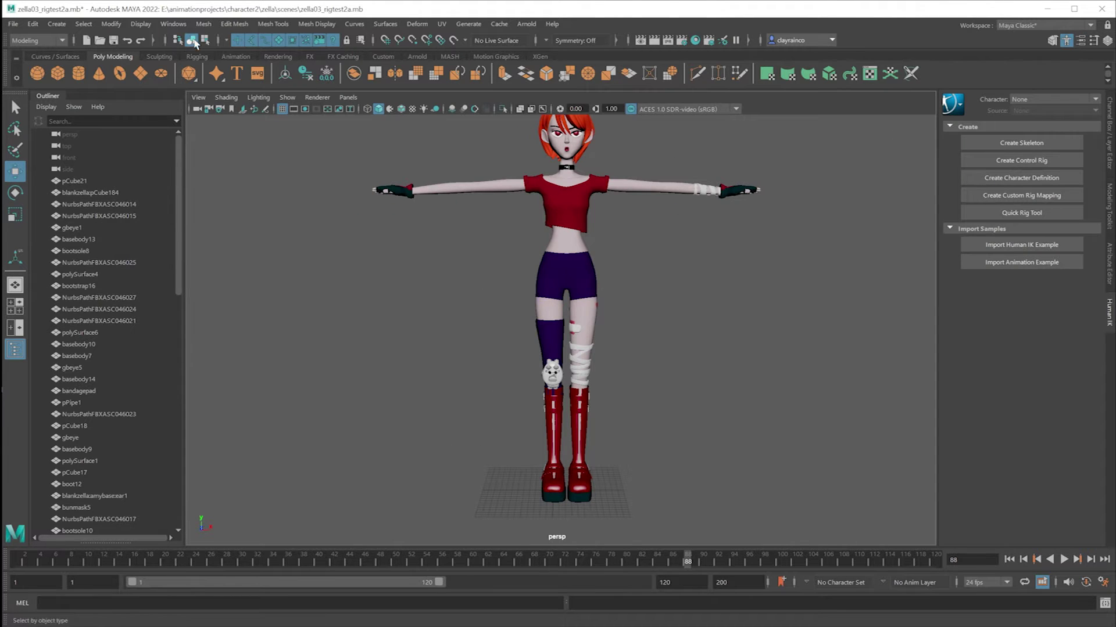
pyautogui.click(173, 24)
pyautogui.moveTo(206, 168)
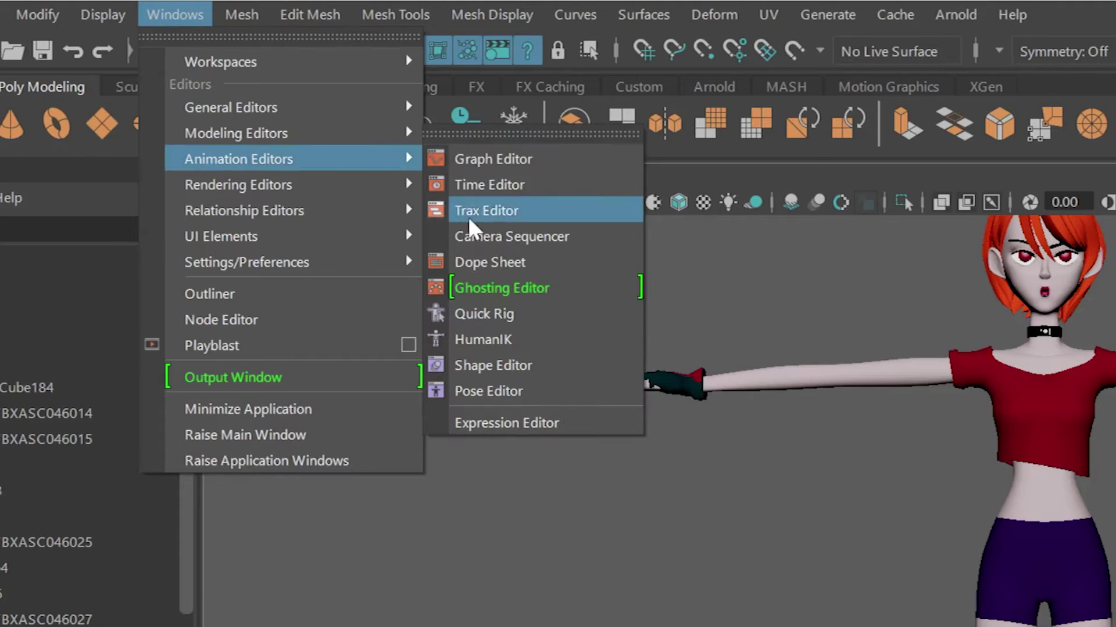
pyautogui.click(523, 342)
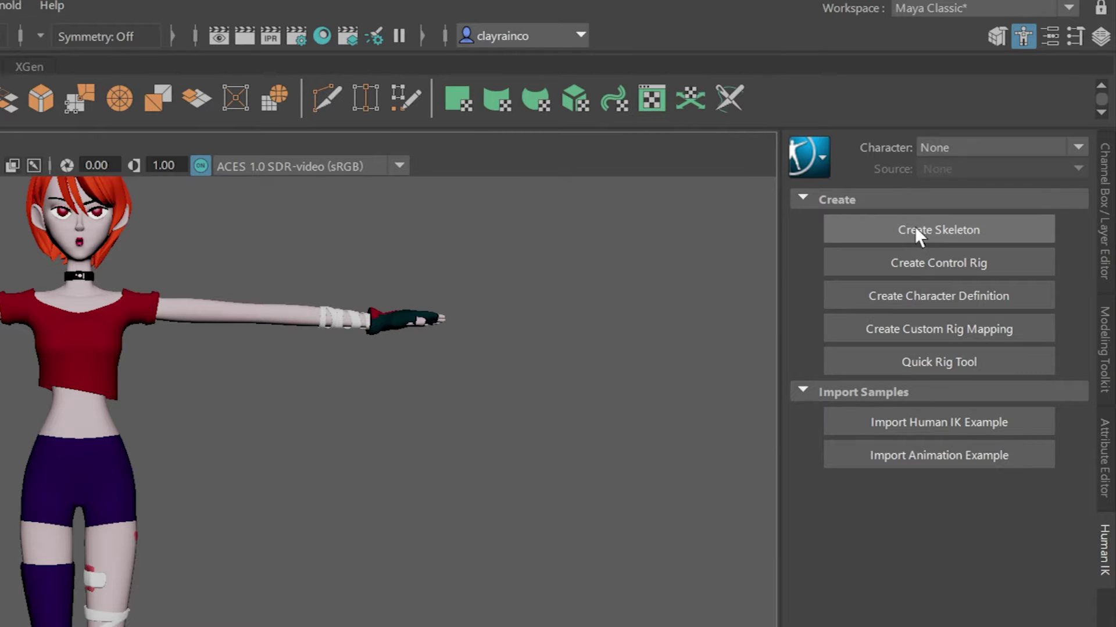
pyautogui.click(915, 228)
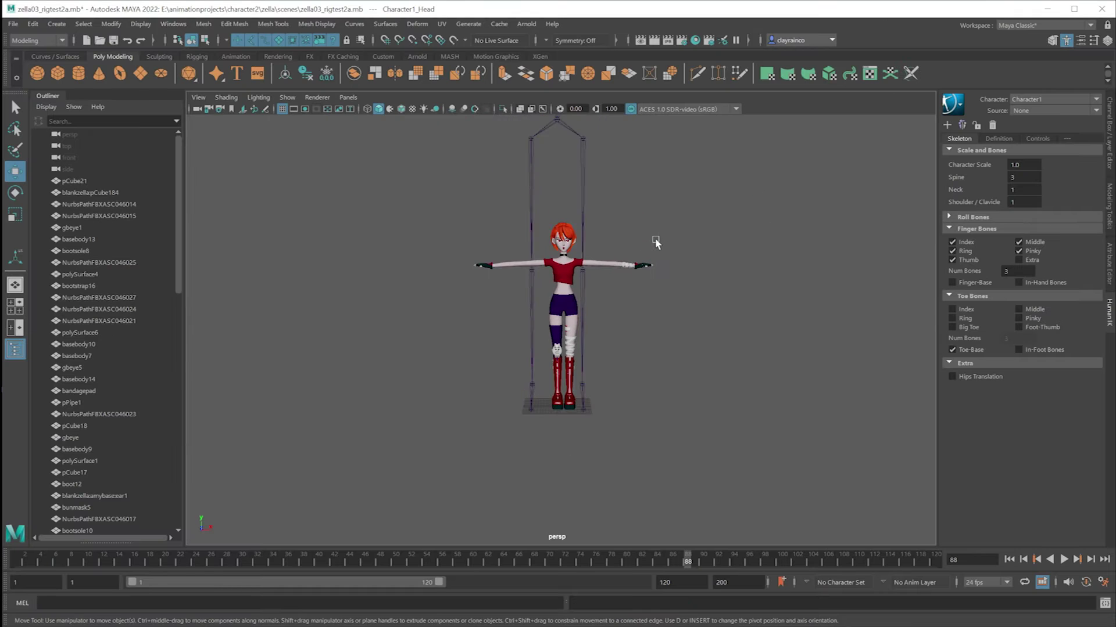
# - Scale the skeleton down towards the character's height, entering character scale values of .5 and .9
pyautogui.scroll(-4, 655, 241)
pyautogui.scroll(2, 655, 241)
pyautogui.scroll(-2, 655, 241)
pyautogui.click(1022, 165)
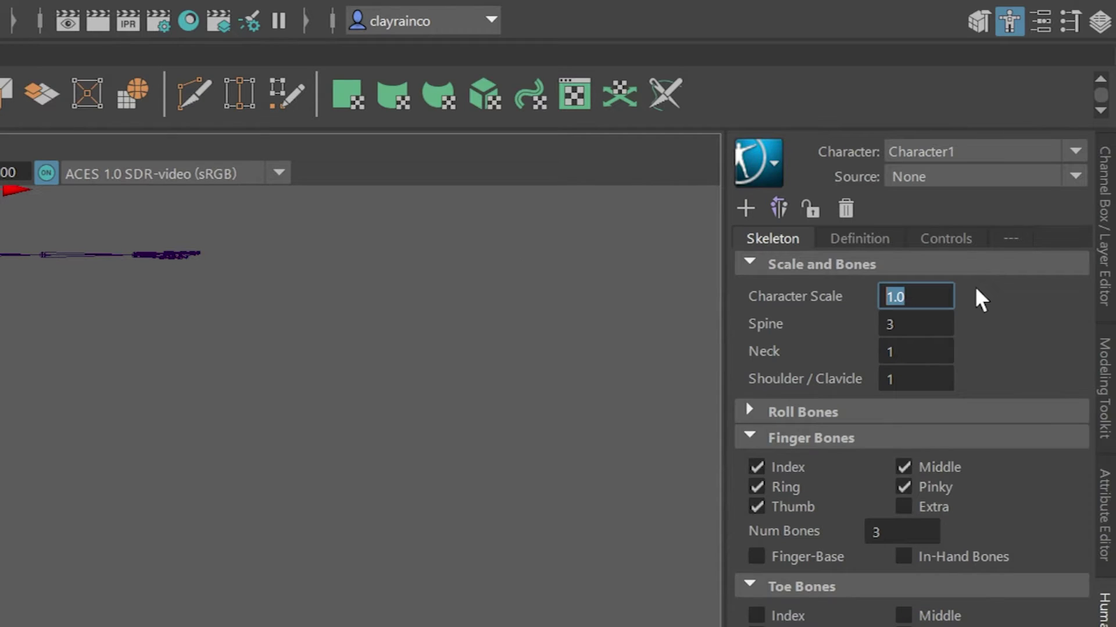
pyautogui.write('.5')
pyautogui.press('Return')
pyautogui.doubleClick(1016, 177)
pyautogui.doubleClick(1016, 165)
pyautogui.write('.9')
pyautogui.press('Return')
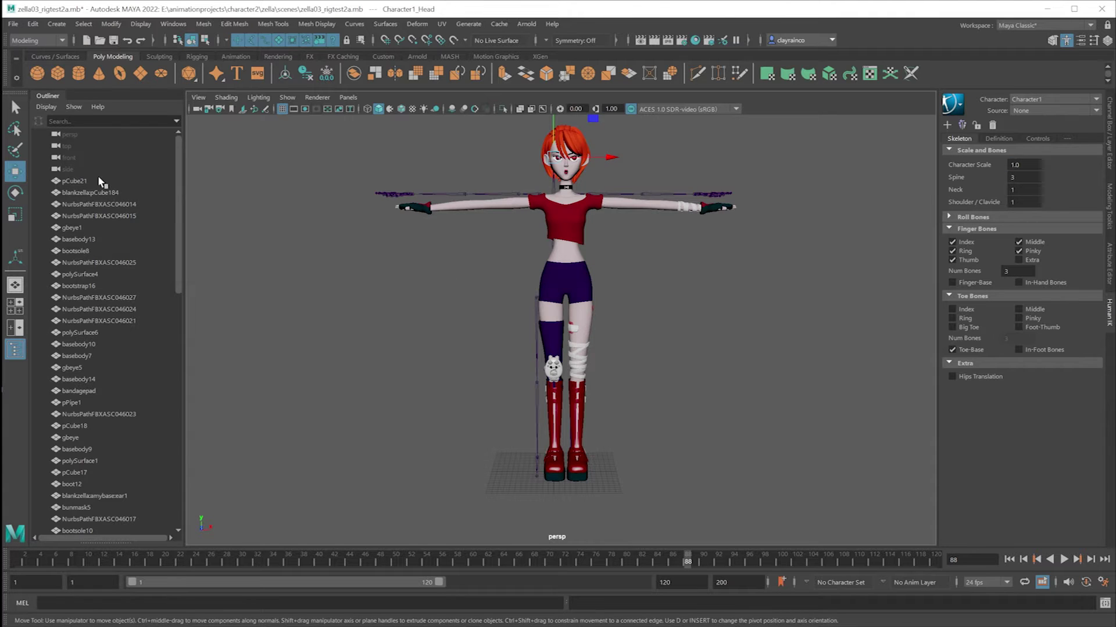
# - Select all character meshes from pCube21 through gbeye2 and shift them sideways to centre the body on the skeleton
pyautogui.click(99, 180)
pyautogui.scroll(-15, 128, 249)
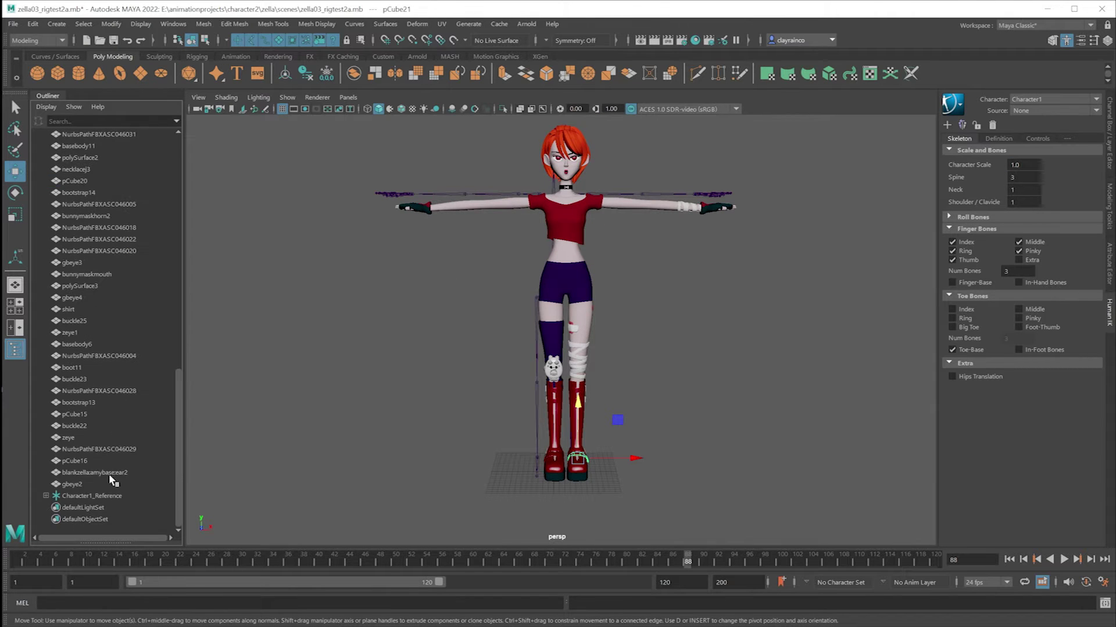
pyautogui.keyDown('shift'); pyautogui.click(100, 485); pyautogui.keyUp('shift')
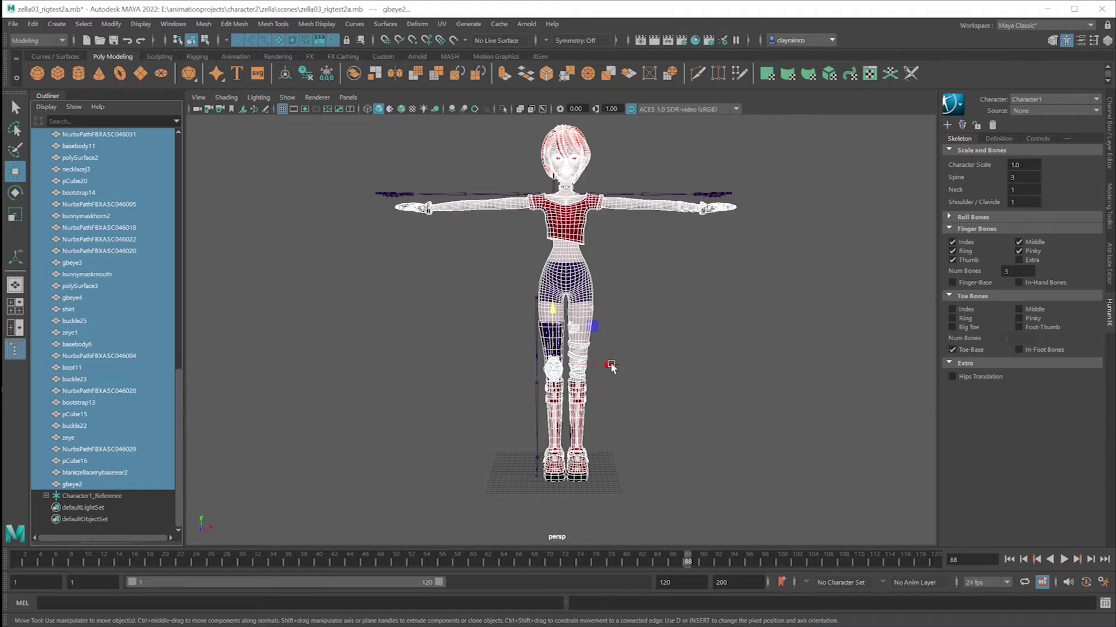
pyautogui.moveTo(607, 366); pyautogui.dragTo(601, 370)
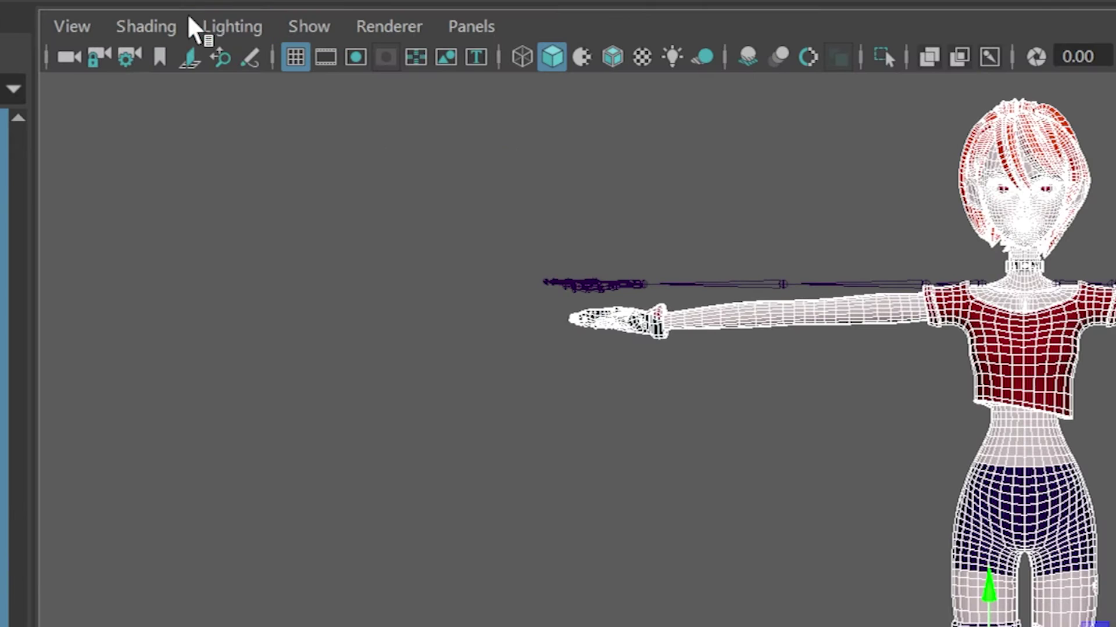
# - Turn on X-Ray Joints for the viewport and deselect the character meshes
pyautogui.click(177, 28)
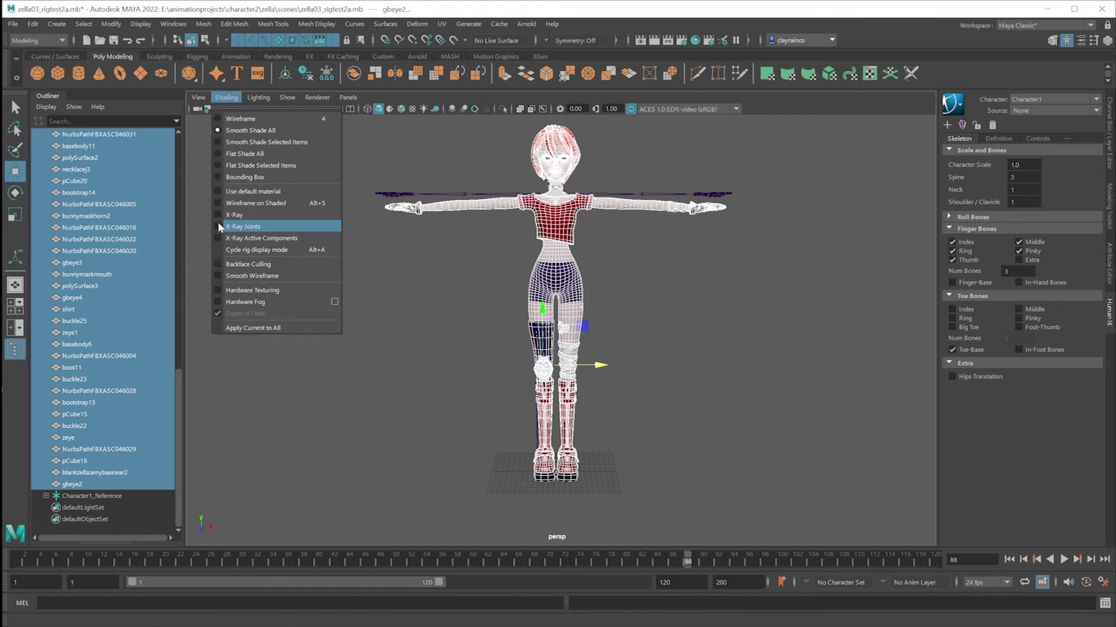
pyautogui.click(132, 379)
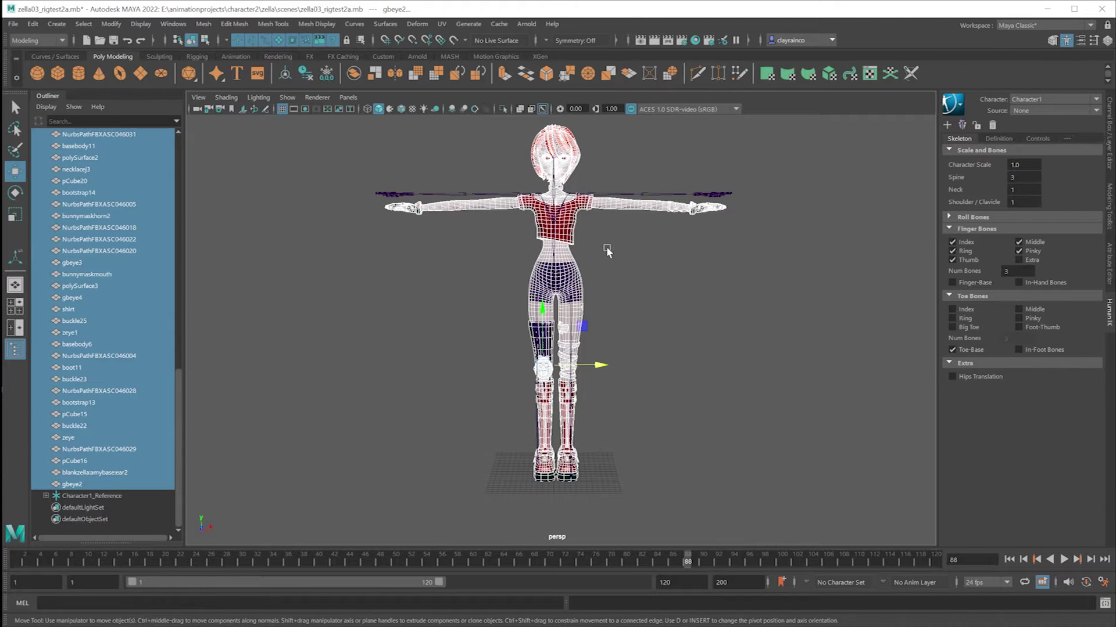
pyautogui.scroll(2, 606, 246)
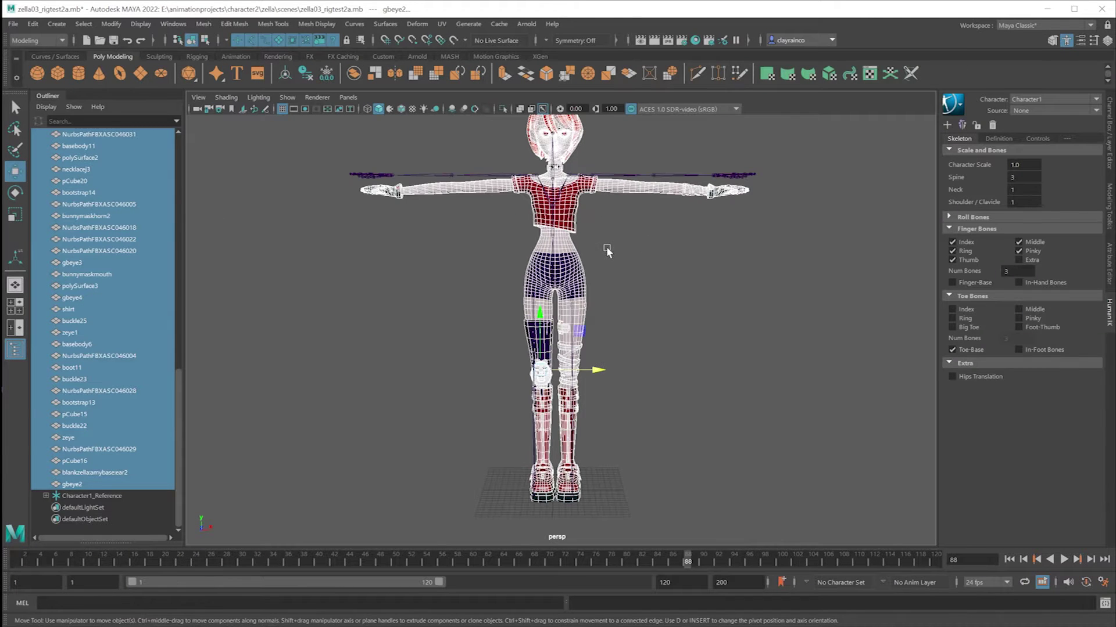
pyautogui.click(670, 249)
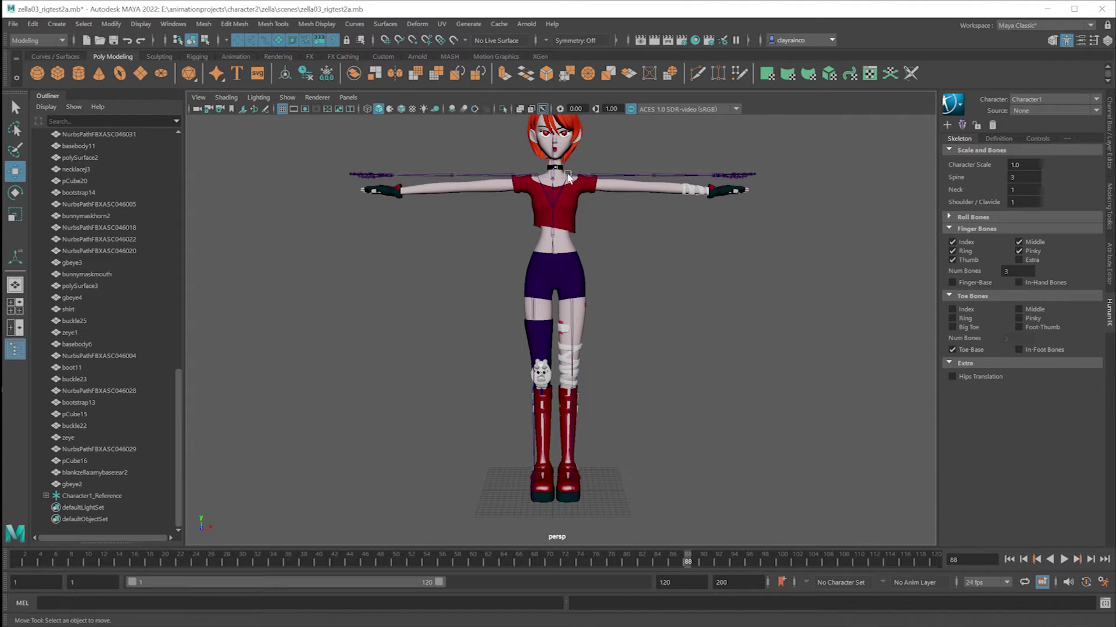
# - Lower the left shoulder joint slightly and rotate it so the arm bones follow the arm mesh
pyautogui.click(569, 176)
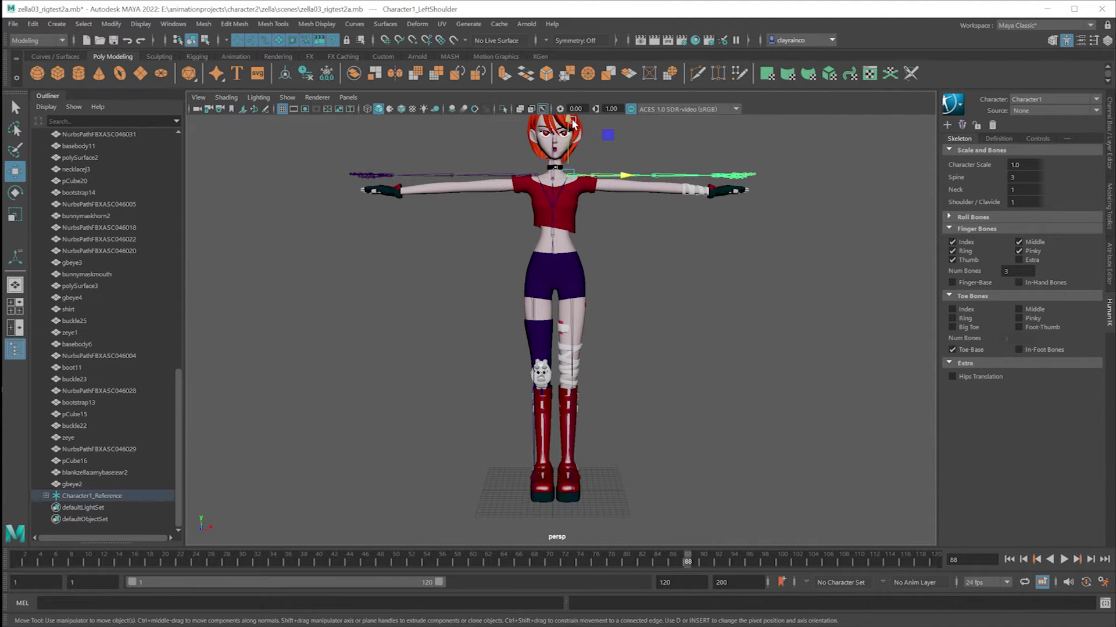
pyautogui.moveTo(570, 121); pyautogui.dragTo(570, 129)
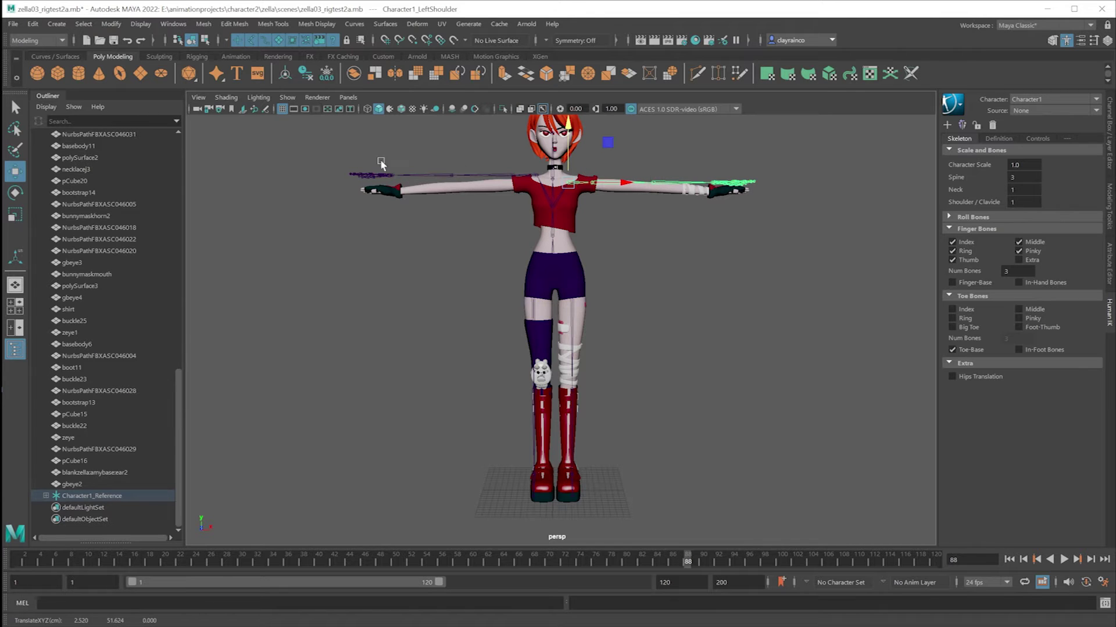
pyautogui.click(15, 192)
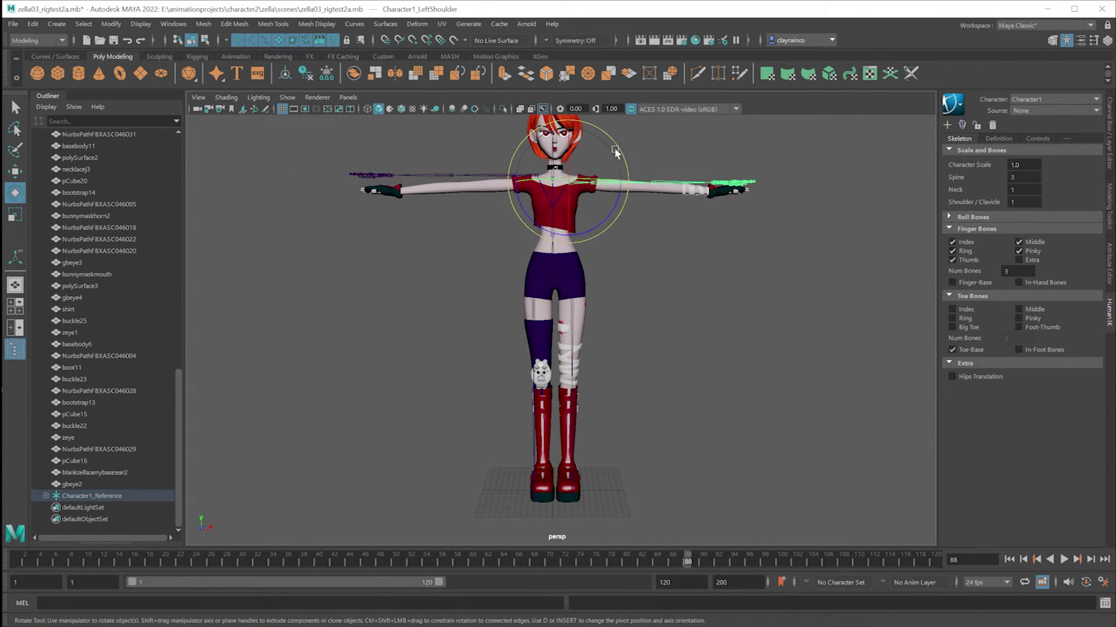
pyautogui.moveTo(617, 152); pyautogui.dragTo(616, 151)
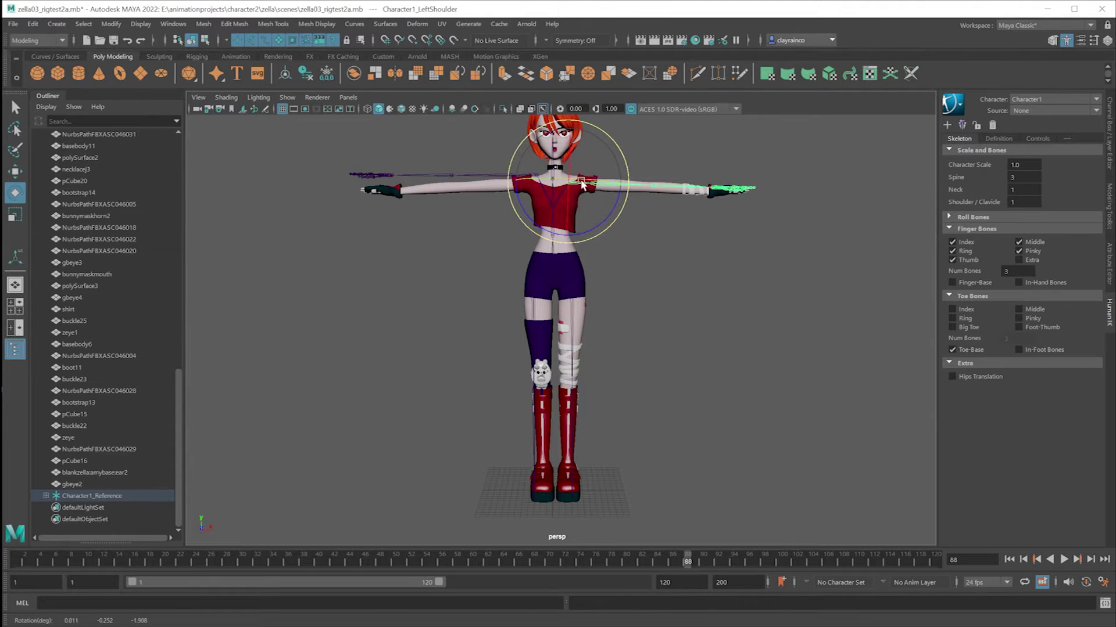
# - Move the left shoulder joint along its depth axis to centre the bones inside the arm, undoing any stray move
pyautogui.scroll(2, 675, 229)
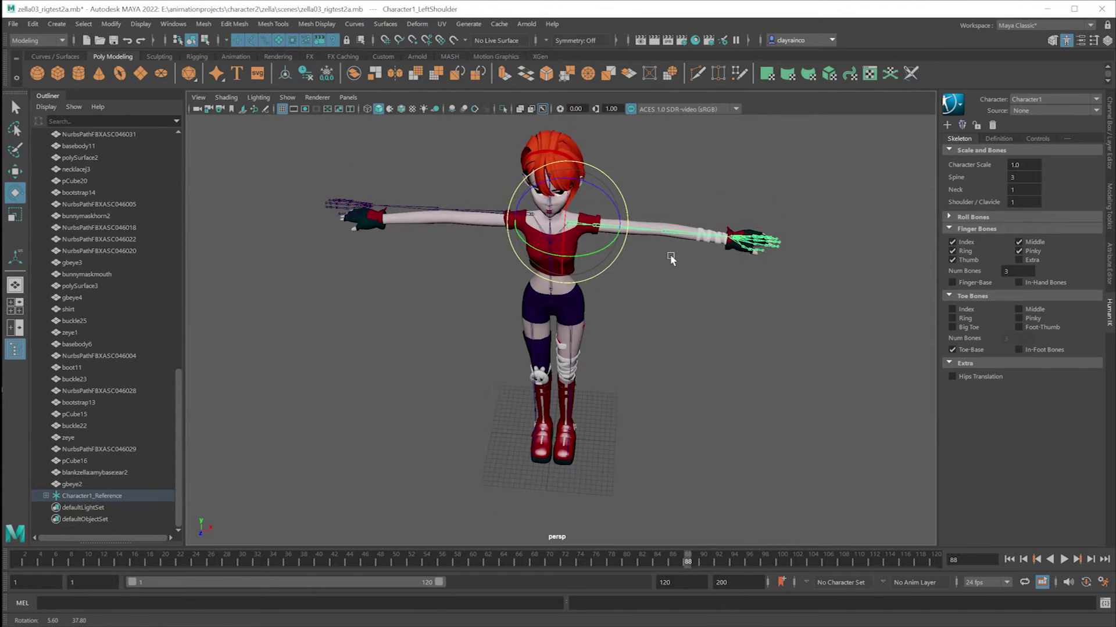
pyautogui.scroll(3, 672, 255)
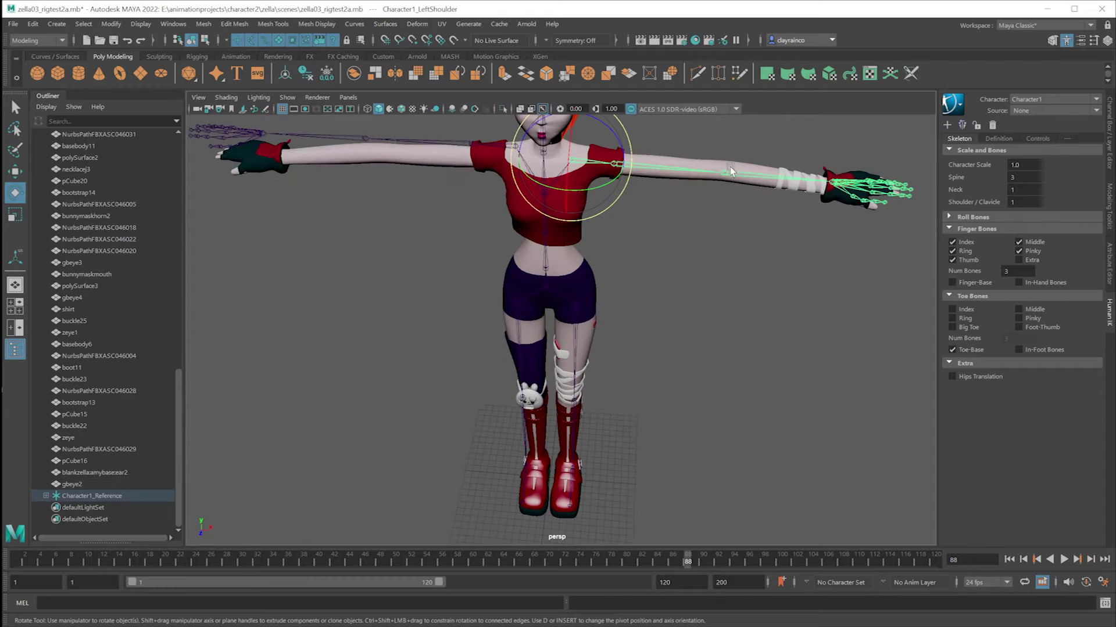
pyautogui.keyDown('alt'); pyautogui.moveTo(727, 183); pyautogui.dragTo(643, 214); pyautogui.keyUp('alt')
pyautogui.keyDown('alt'); pyautogui.moveTo(529, 168); pyautogui.dragTo(541, 225); pyautogui.keyUp('alt')
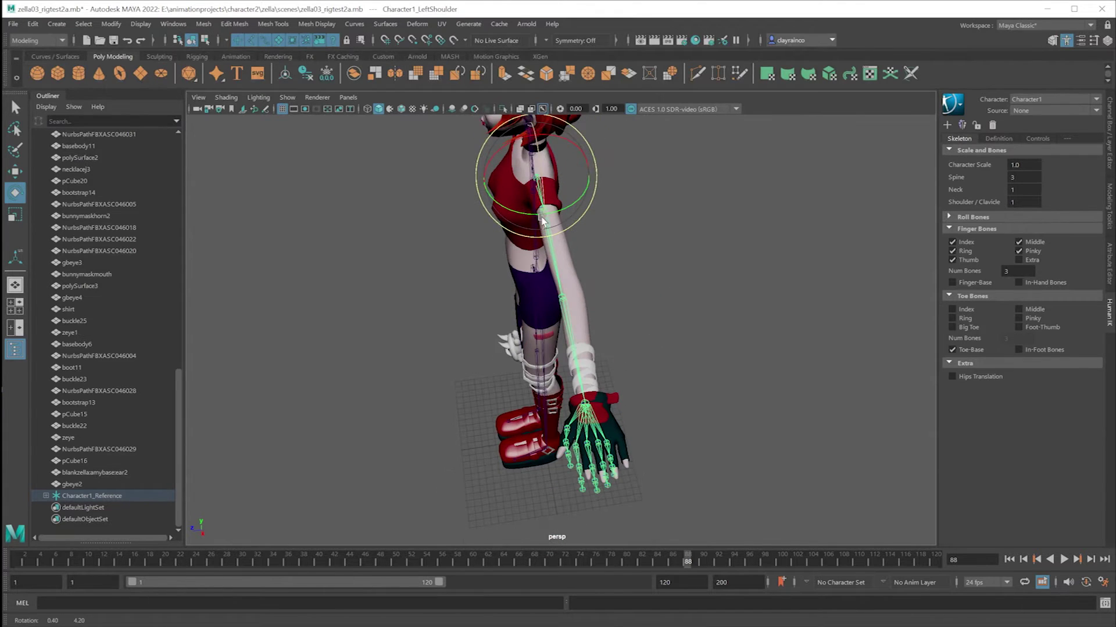
pyautogui.click(16, 175)
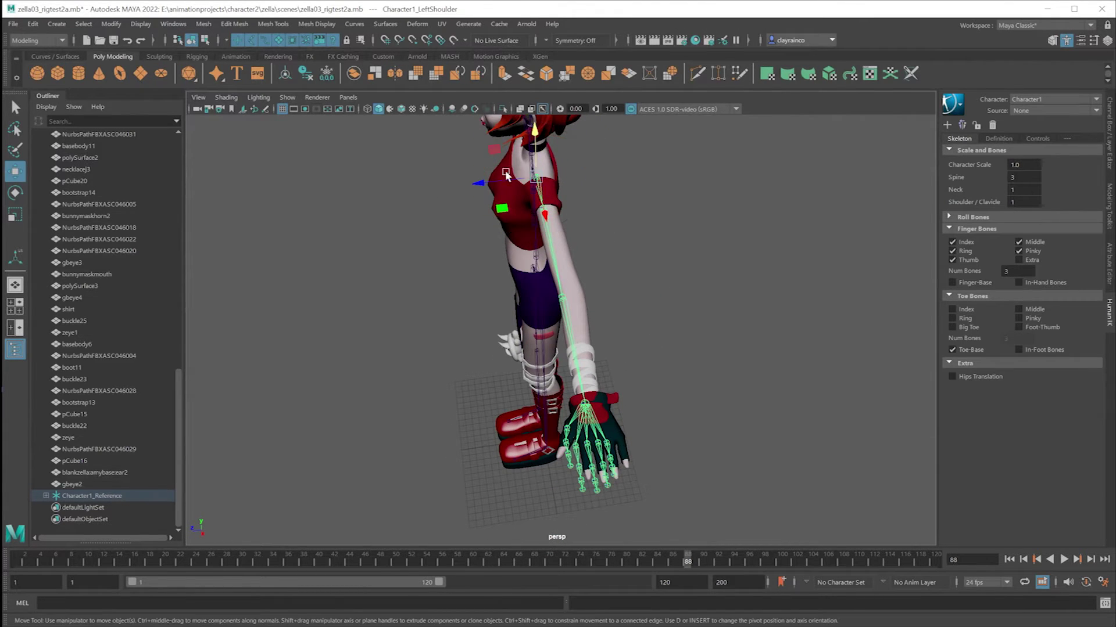
pyautogui.moveTo(487, 181); pyautogui.dragTo(562, 202)
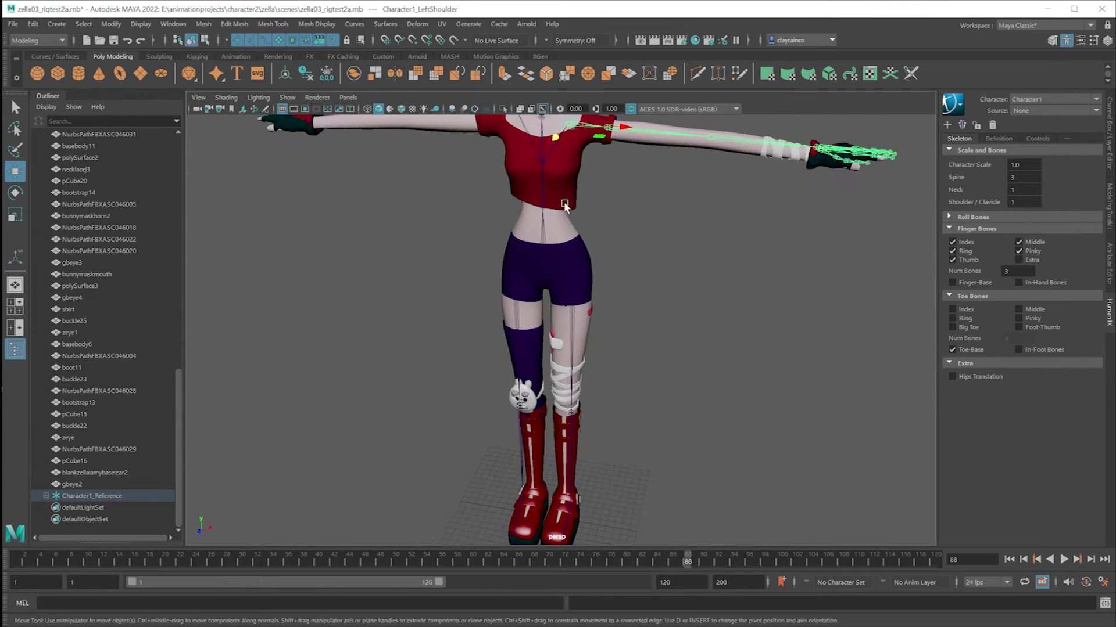
pyautogui.keyDown('shift'); pyautogui.moveTo(707, 177); pyautogui.dragTo(642, 252, button='middle'); pyautogui.keyUp('shift')
pyautogui.hotkey('ctrl', 'z')
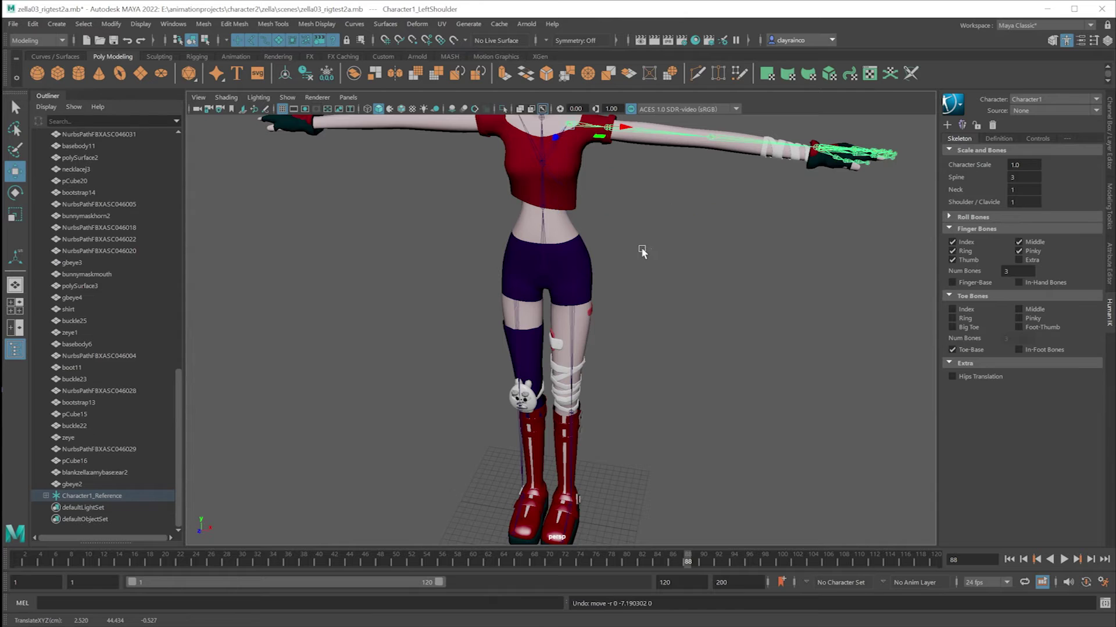
# - Mirror the left arm's joint placement to the right side of the skeleton
pyautogui.keyDown('alt'); pyautogui.moveTo(652, 247); pyautogui.dragTo(567, 386, button='middle'); pyautogui.keyUp('alt')
pyautogui.click(730, 338)
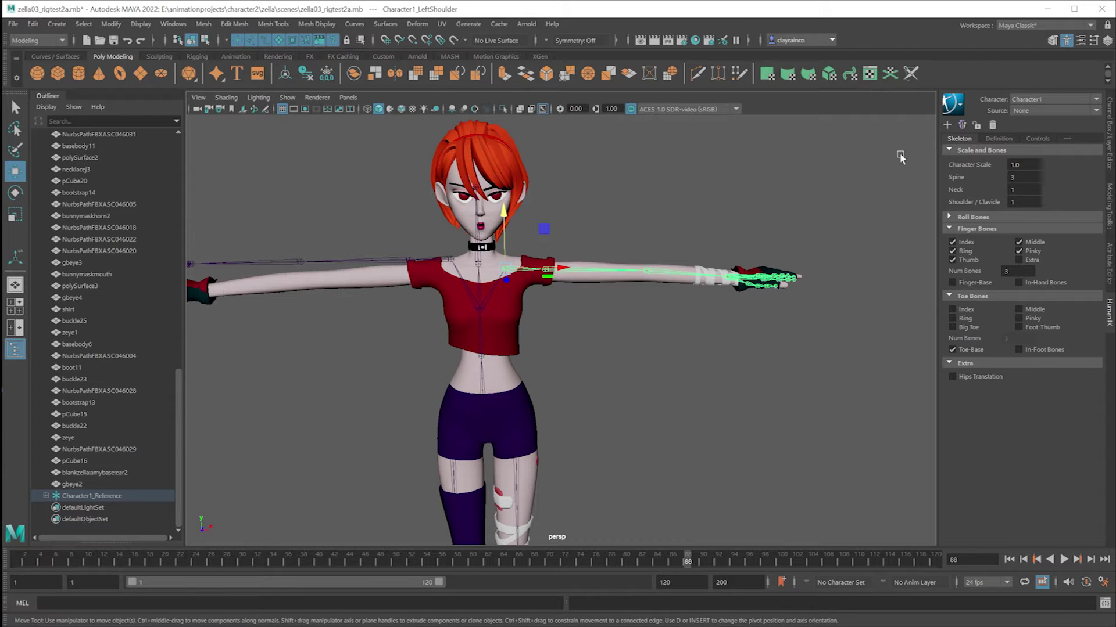
pyautogui.click(963, 125)
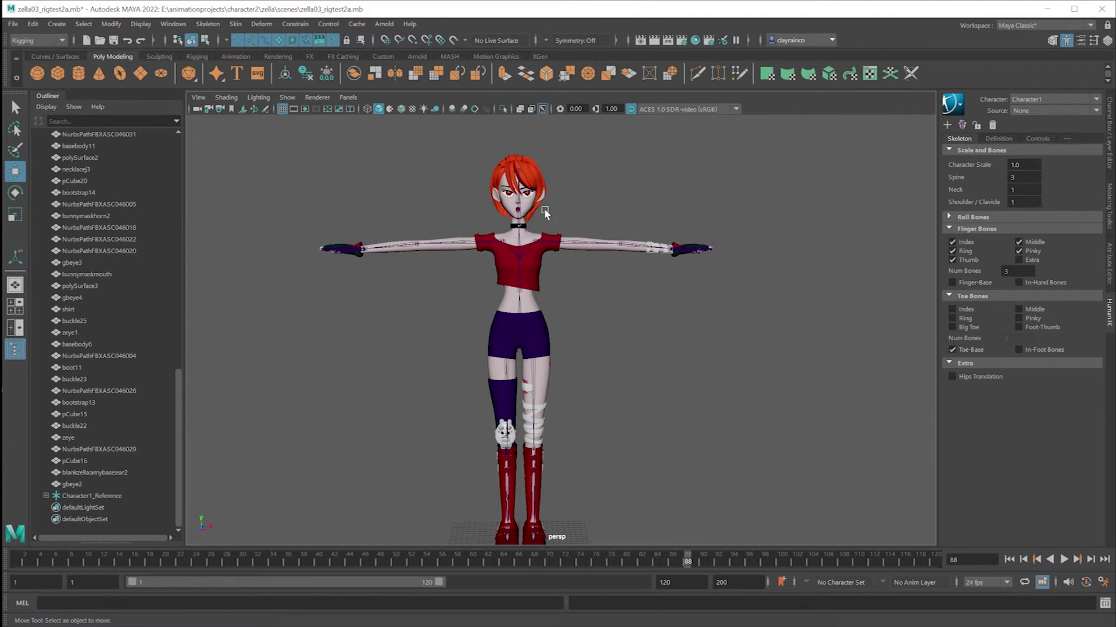
pyautogui.scroll(15, 151, 162)
pyautogui.click(74, 181)
pyautogui.scroll(-15, 135, 222)
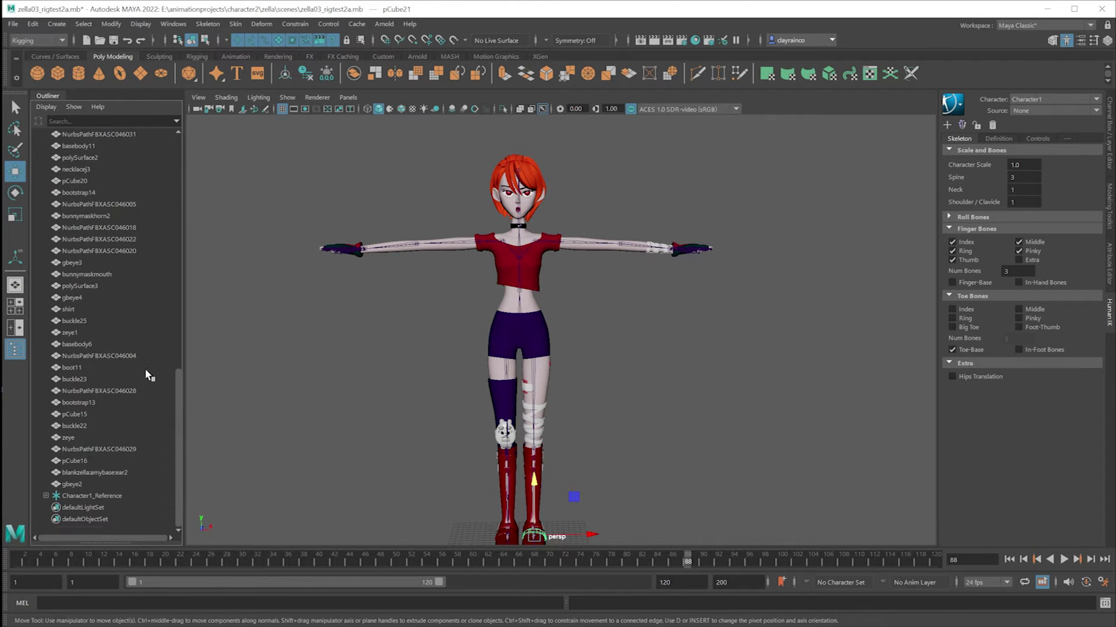
pyautogui.keyDown('shift'); pyautogui.click(85, 484); pyautogui.keyUp('shift')
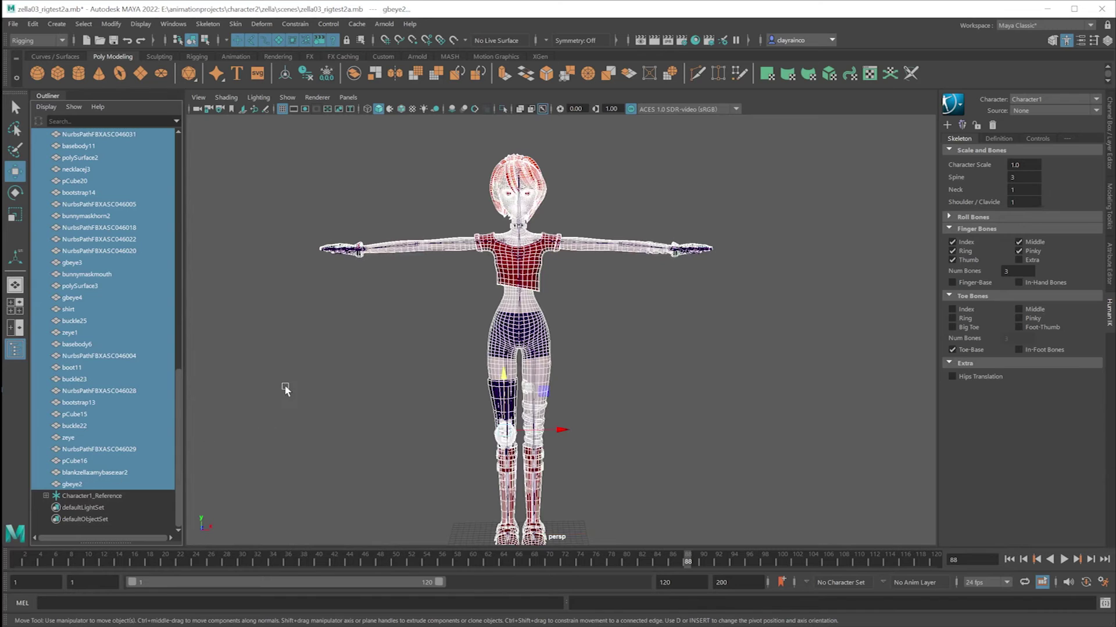
pyautogui.scroll(10, 111, 192)
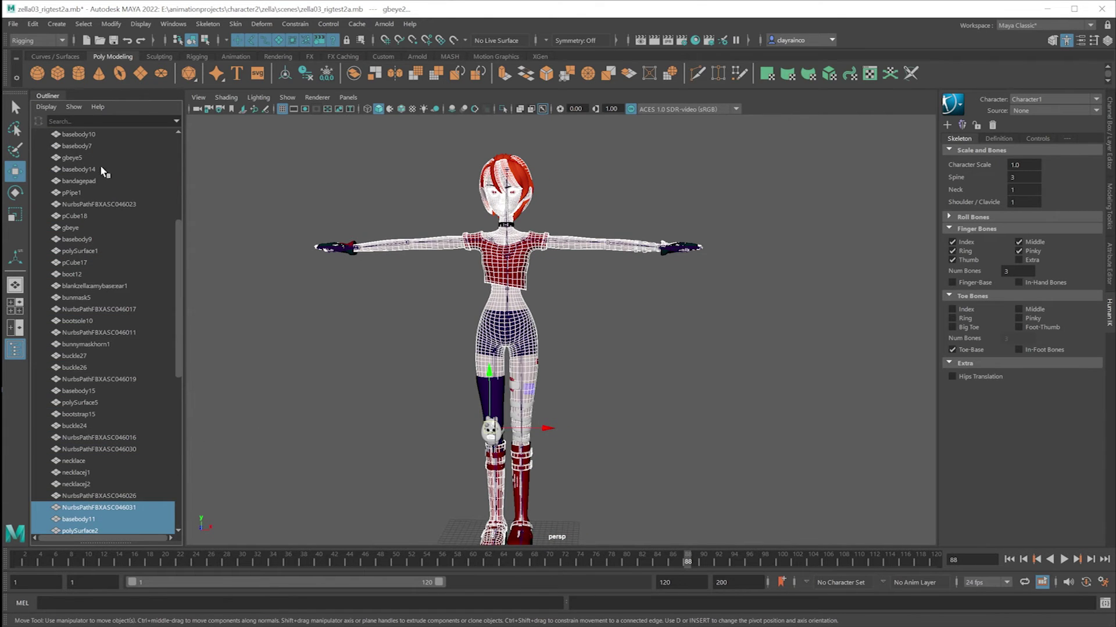
# - Select all character meshes from pCube21 through gbeye2 together with the skeleton and apply Bind Skin
pyautogui.scroll(7, 100, 165)
pyautogui.click(82, 179)
pyautogui.scroll(-16, 105, 237)
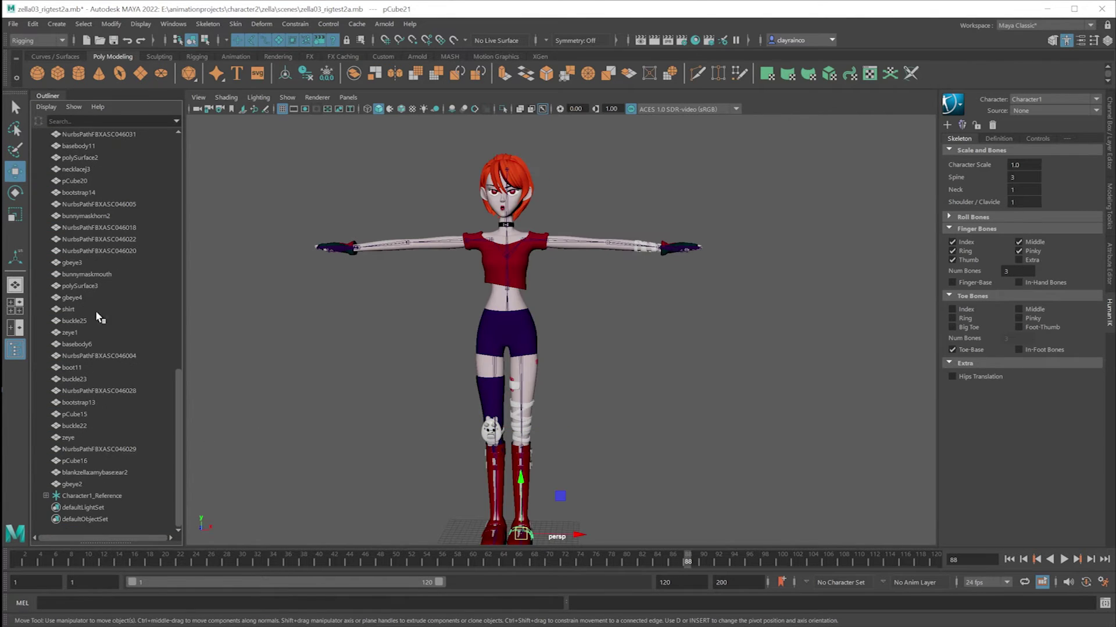
pyautogui.keyDown('shift'); pyautogui.click(101, 483); pyautogui.keyUp('shift')
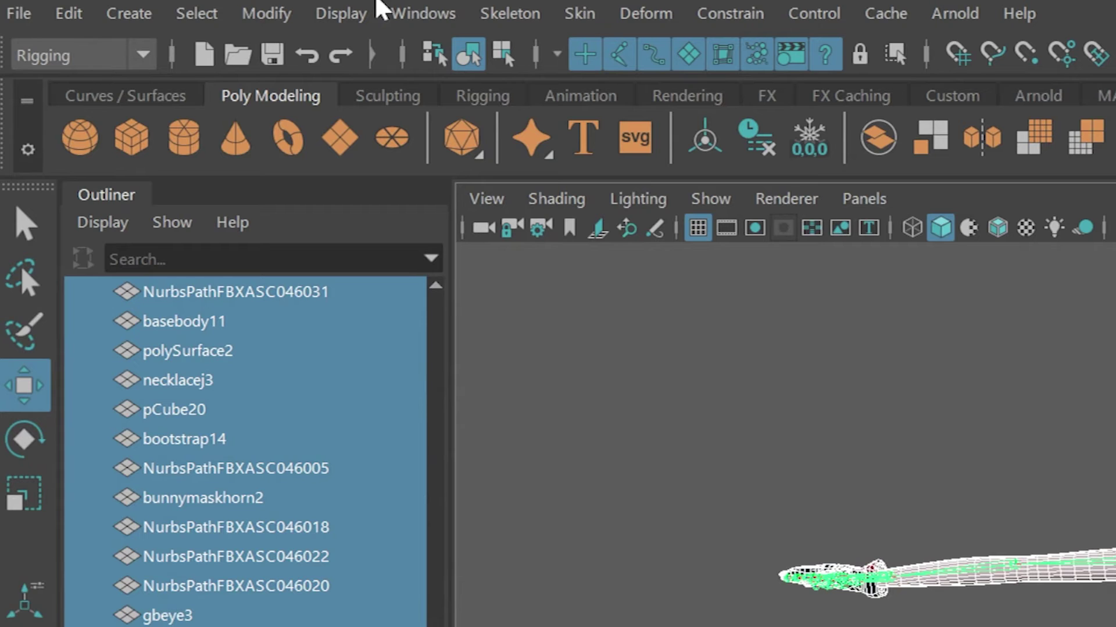
pyautogui.click(579, 12)
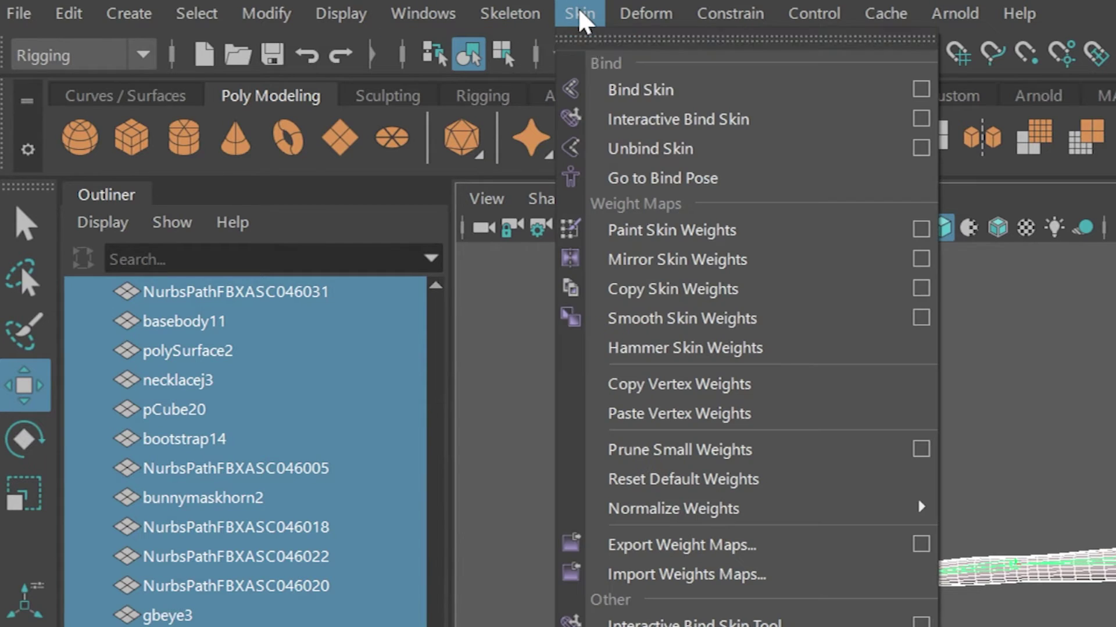
pyautogui.click(610, 91)
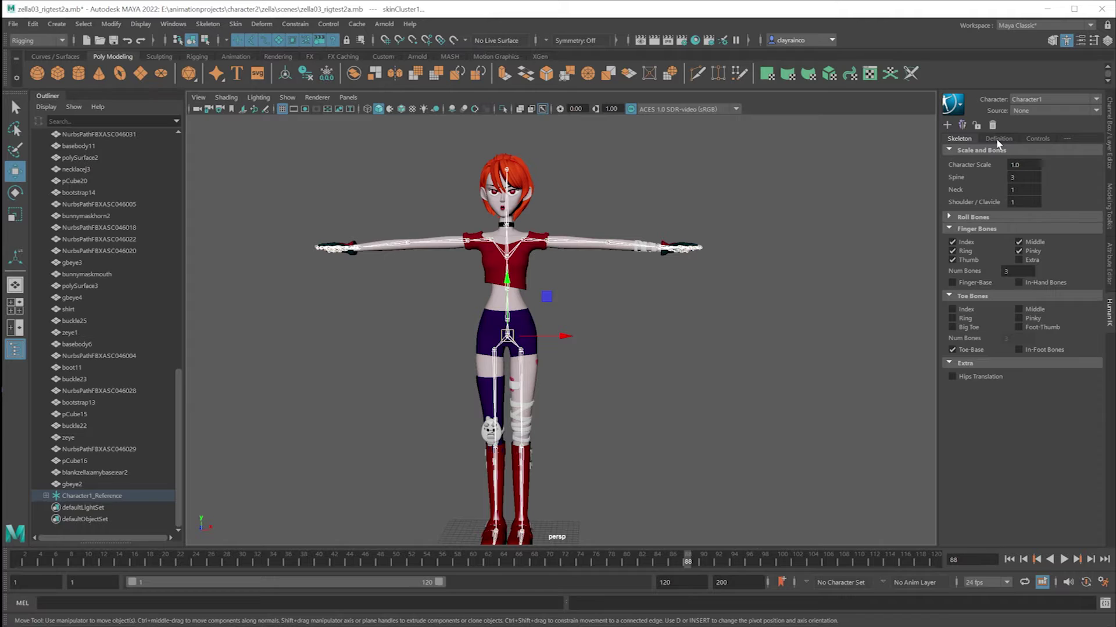
# - Open the skeleton's character definition and set the character's source to Control Rig to generate the rig
pyautogui.click(999, 140)
pyautogui.moveTo(1029, 159)
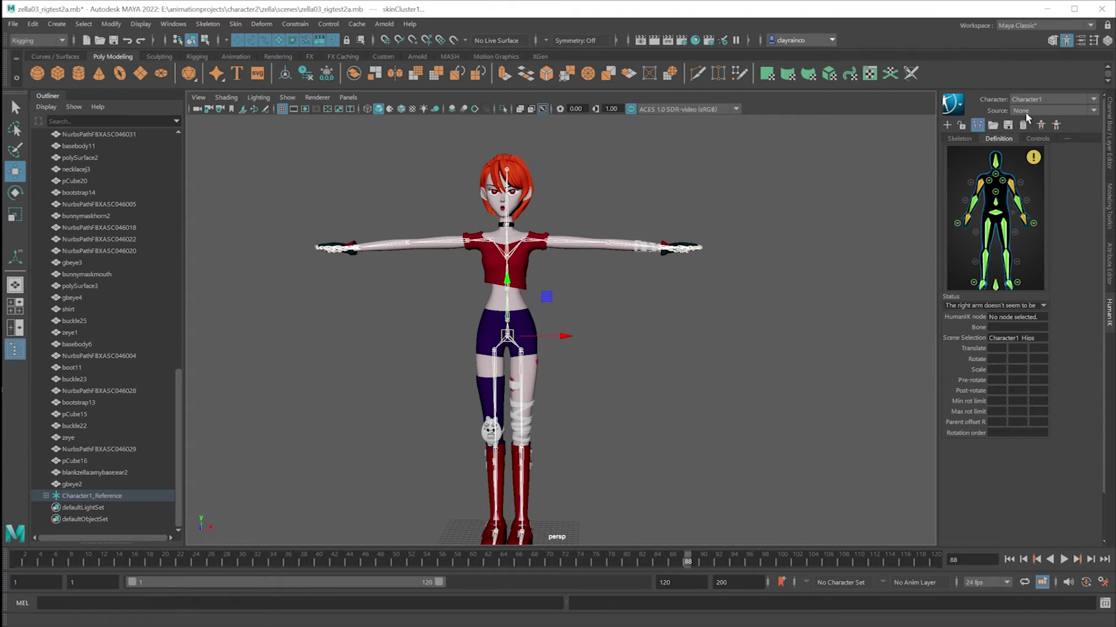
pyautogui.click(1026, 113)
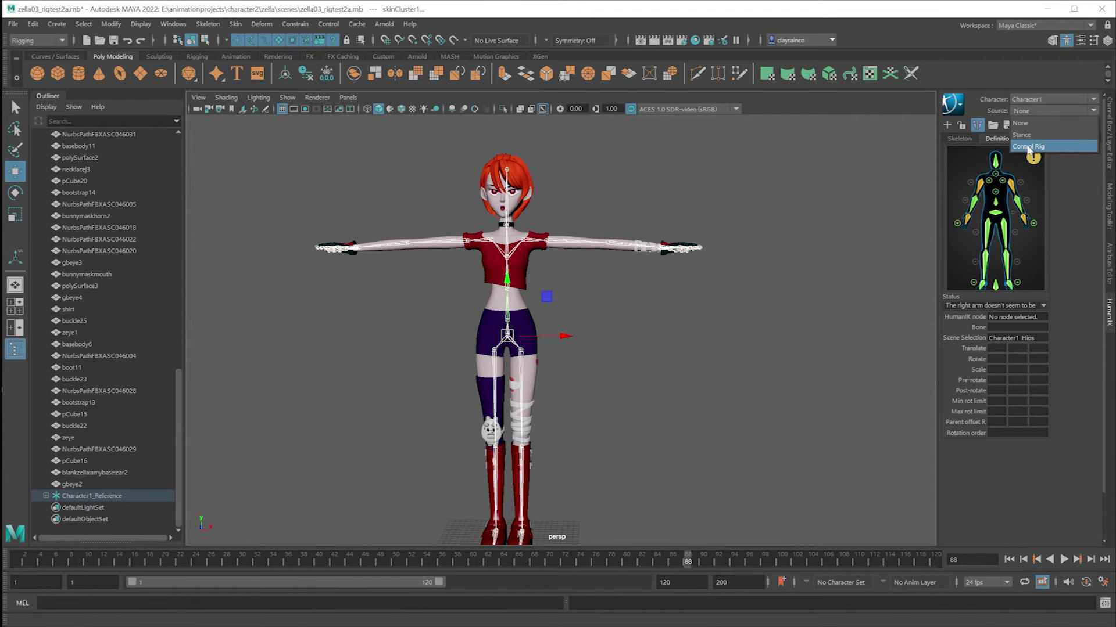
pyautogui.click(1029, 147)
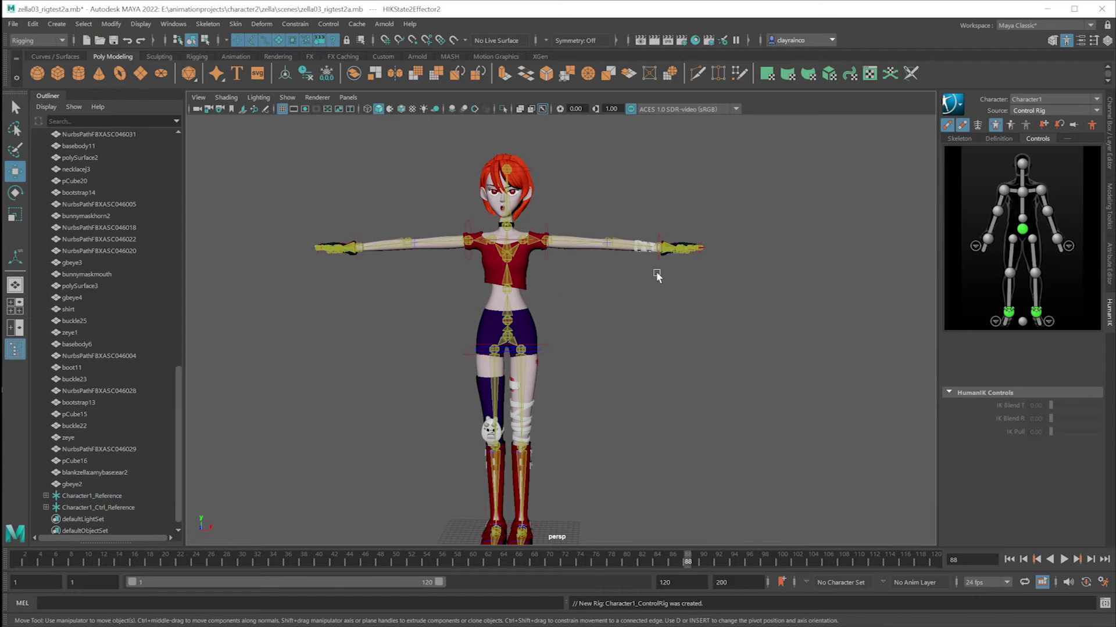
# - Test the control rig by lowering the left wrist effector, and undo the pose change
pyautogui.click(658, 248)
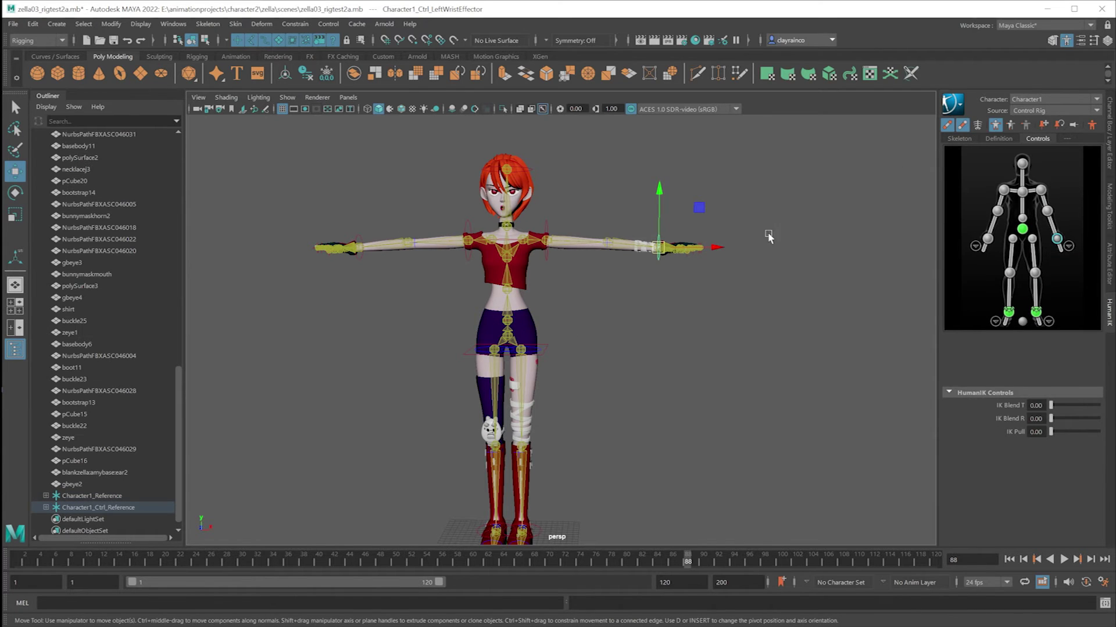
pyautogui.keyDown('alt'); pyautogui.moveTo(707, 379); pyautogui.dragTo(654, 385); pyautogui.keyUp('alt')
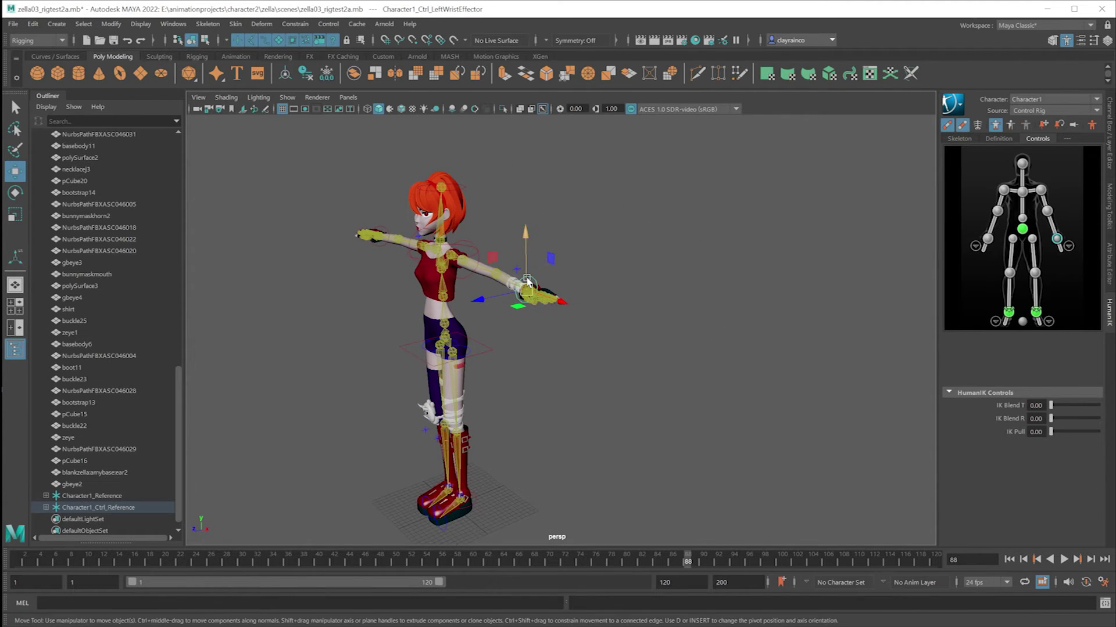
pyautogui.moveTo(527, 283); pyautogui.dragTo(500, 336)
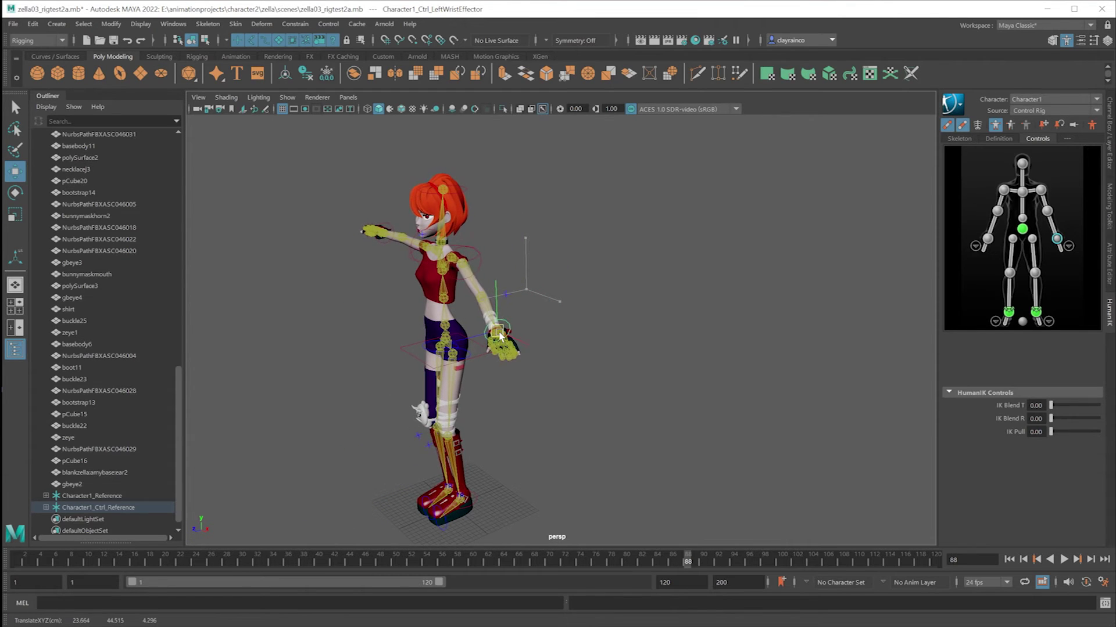
pyautogui.hotkey('ctrl', 'z')
pyautogui.keyDown('alt'); pyautogui.moveTo(501, 395); pyautogui.dragTo(549, 387); pyautogui.keyUp('alt')
pyautogui.scroll(-2, 568, 366)
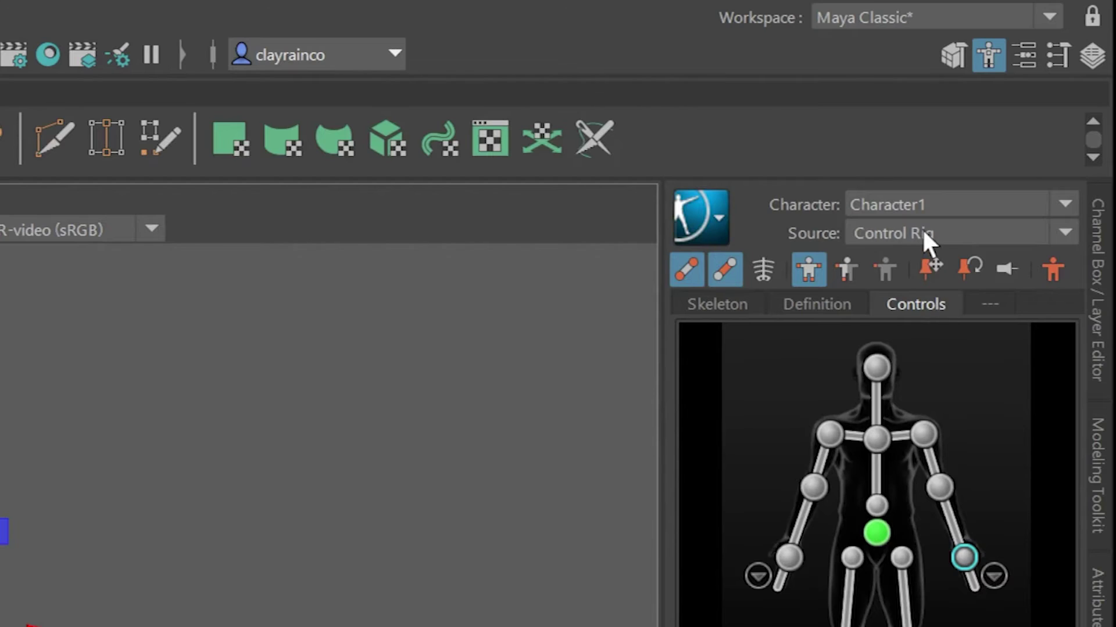
# - Set the character's source to None and save the scene
pyautogui.click(1039, 111)
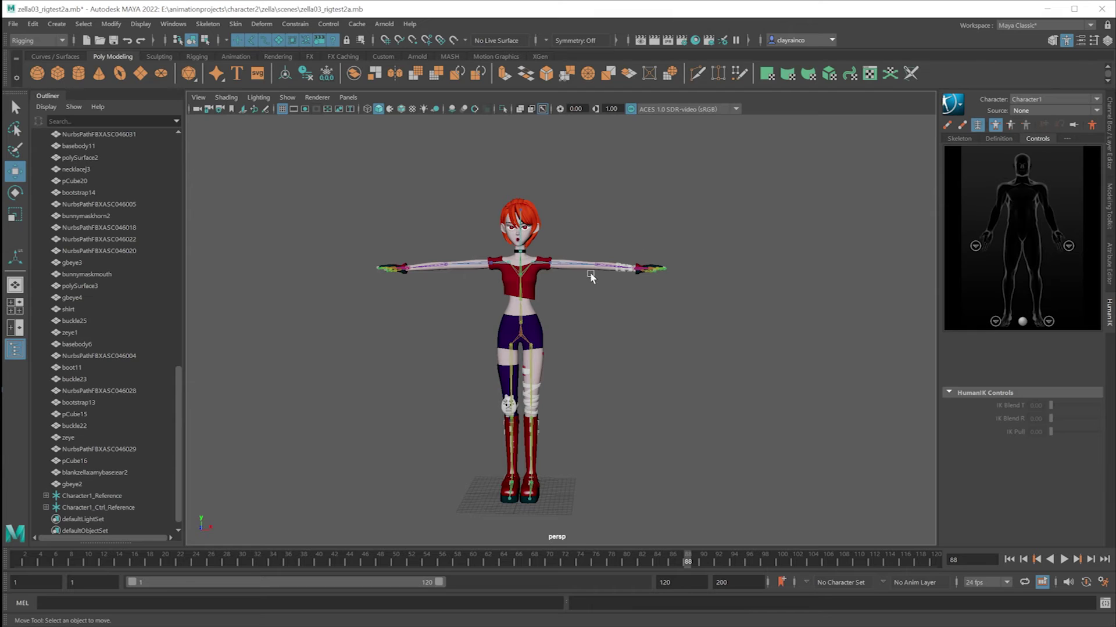
pyautogui.hotkey('ctrl', 's')
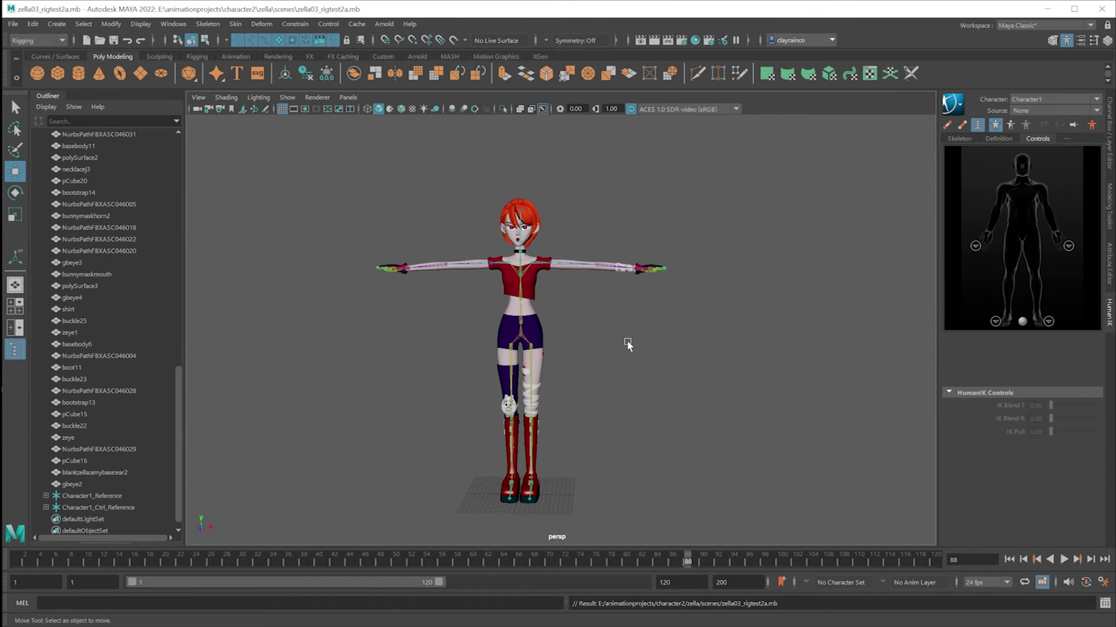
# - Save the scene as a new version named zella03_rigtest2b.mb
pyautogui.click(12, 23)
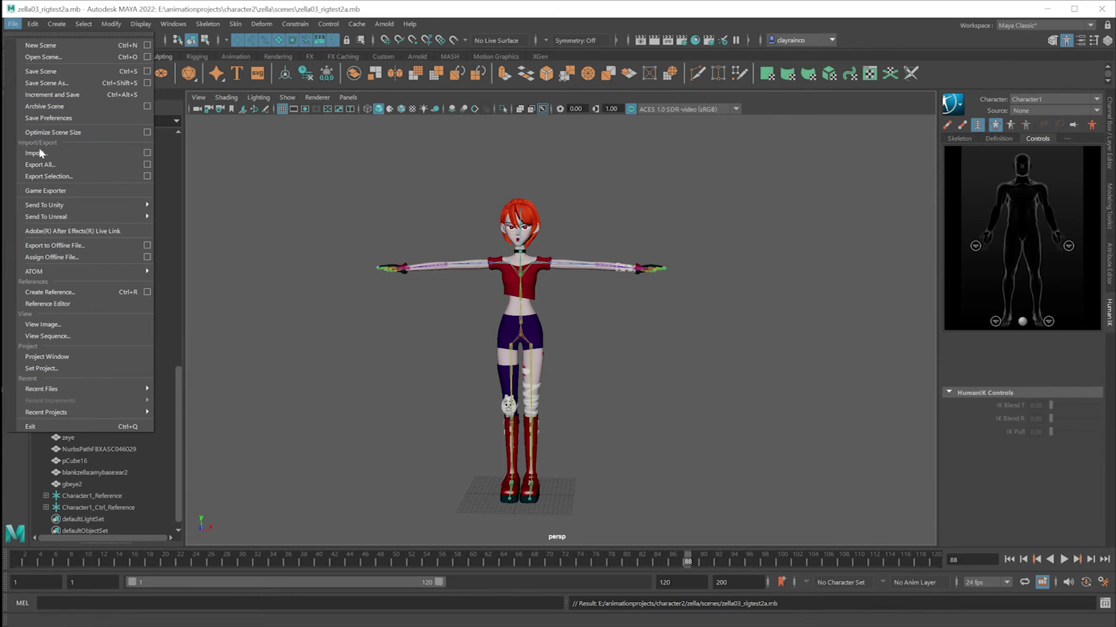
pyautogui.click(46, 82)
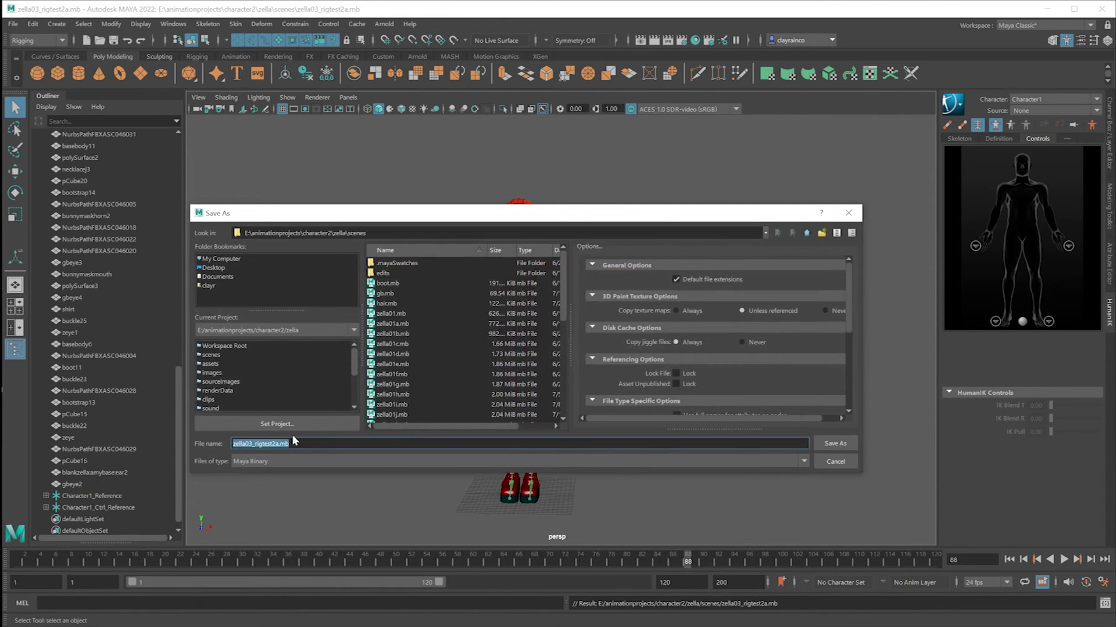
pyautogui.click(280, 443)
pyautogui.press('BackSpace')
pyautogui.write('b')
pyautogui.press('Return')
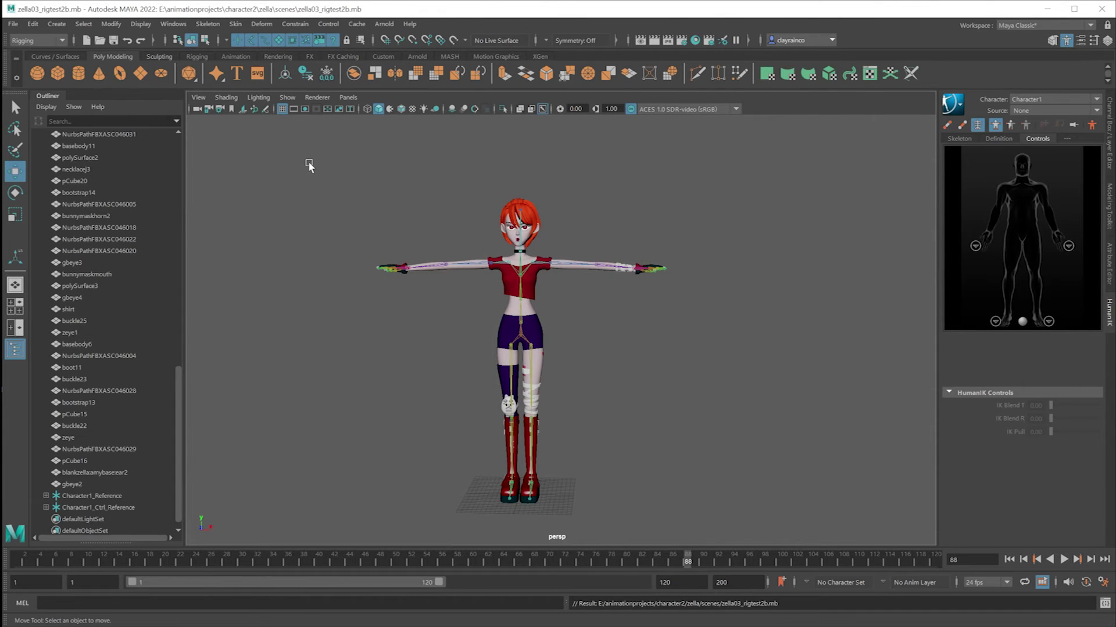
# - Import the motion file mo2a.mb from the deepmotion motion scenes folder into the scene
pyautogui.click(10, 26)
pyautogui.click(52, 153)
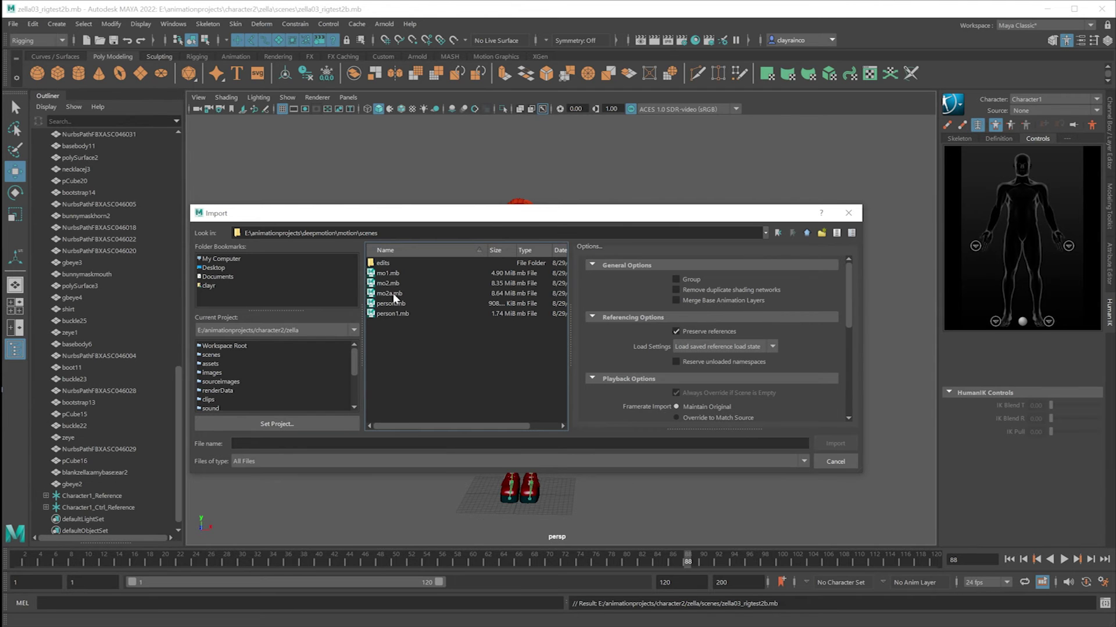
pyautogui.click(395, 293)
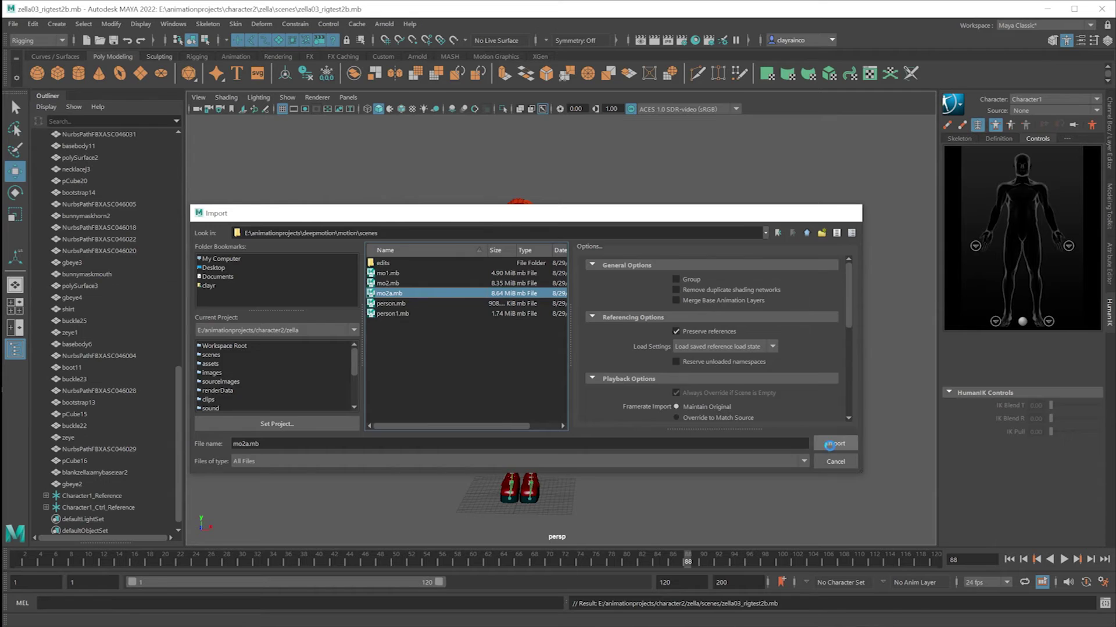
pyautogui.click(831, 444)
pyautogui.scroll(-2, 625, 323)
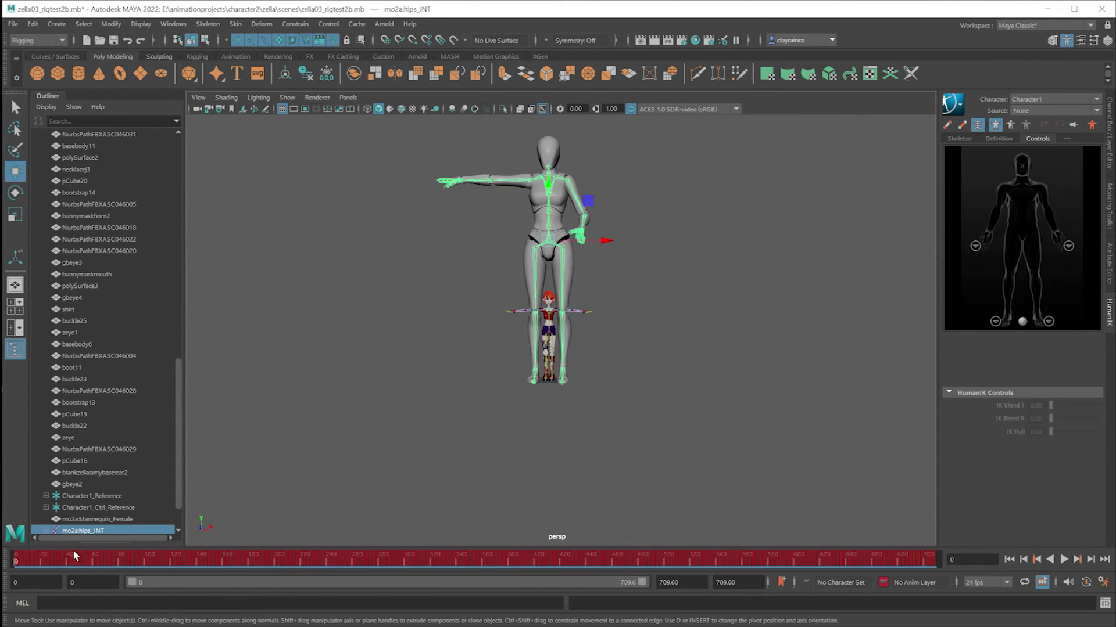
# - Delete the imported mo2a:Mannequin_Female mesh so only its animated skeleton is left around the character
pyautogui.moveTo(16, 559)
pyautogui.mouseDown()
pyautogui.moveTo(3, 559)
pyautogui.moveTo(929, 583)
pyautogui.moveTo(12, 479)
pyautogui.mouseUp()
pyautogui.scroll(5, 491, 363)
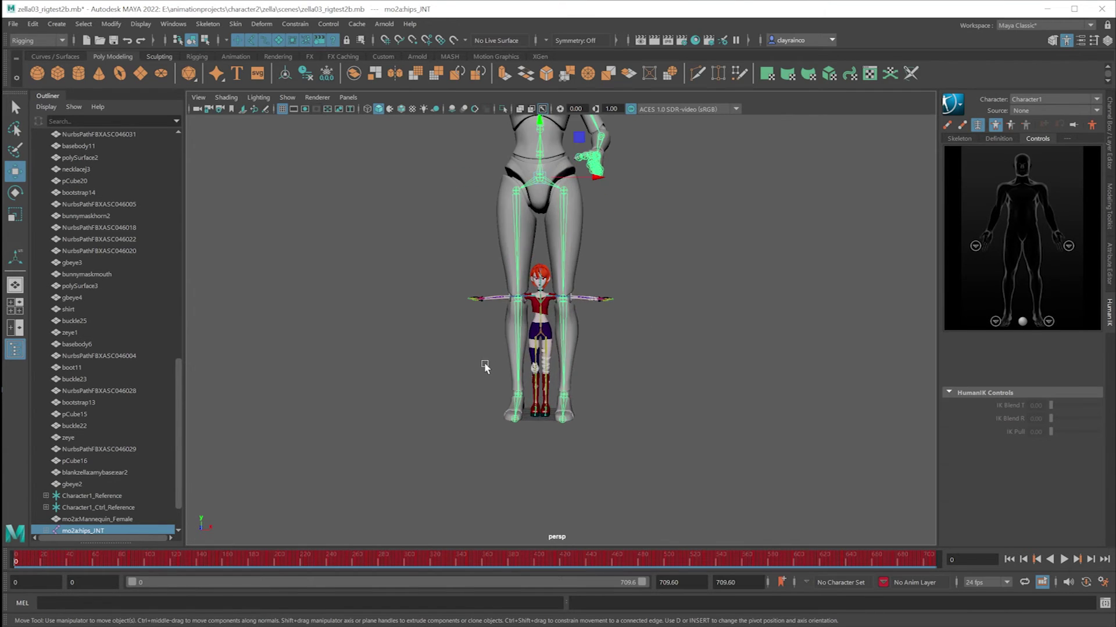
pyautogui.scroll(-2, 485, 361)
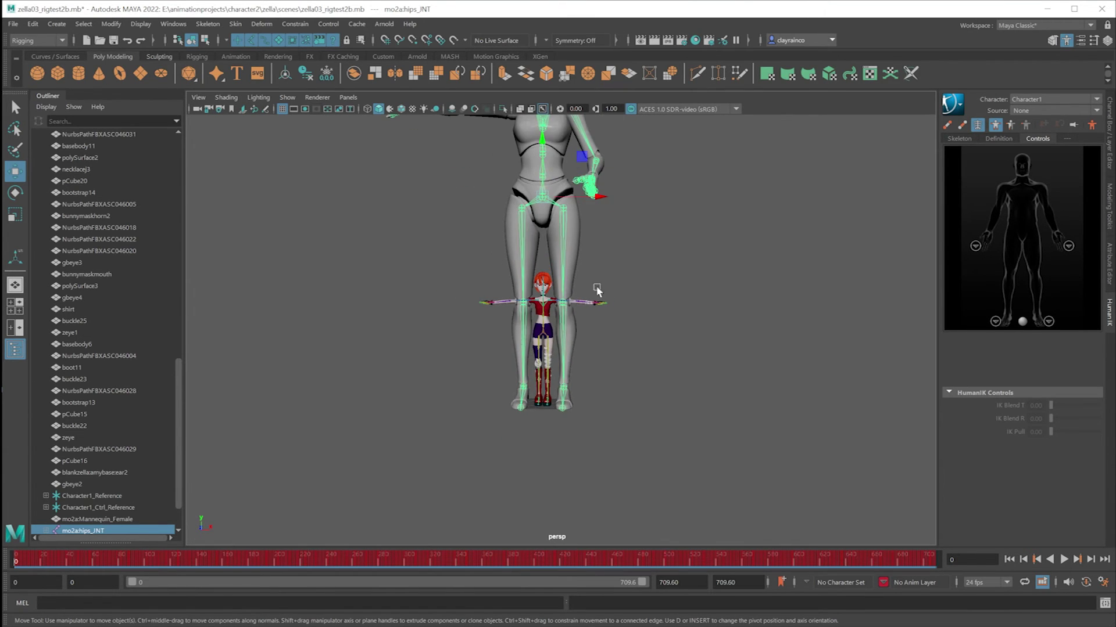
pyautogui.click(573, 237)
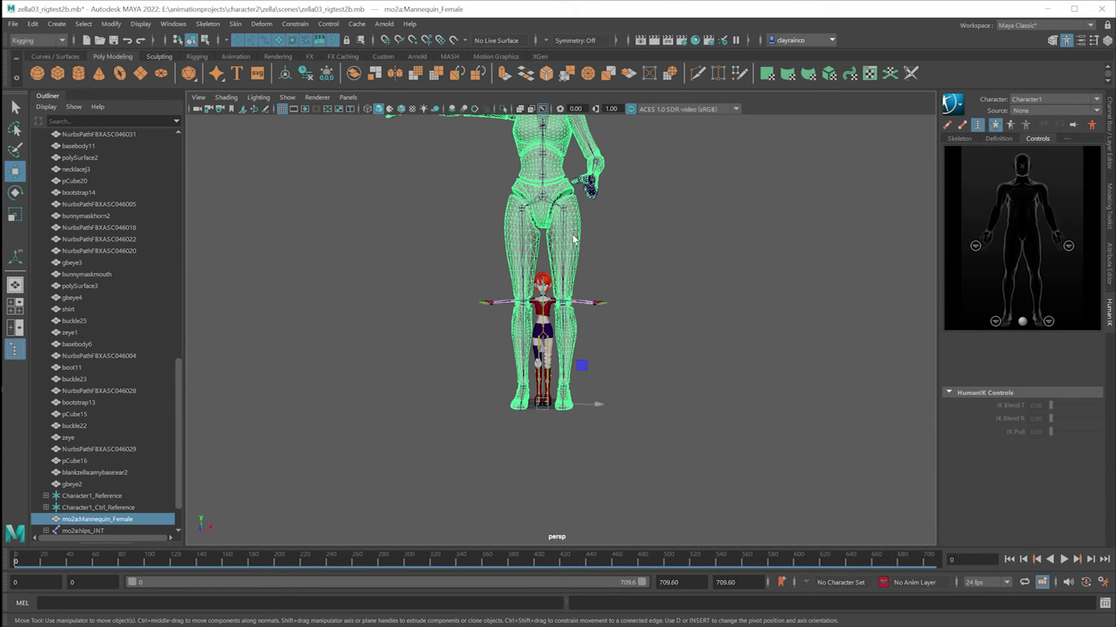
pyautogui.press('Delete')
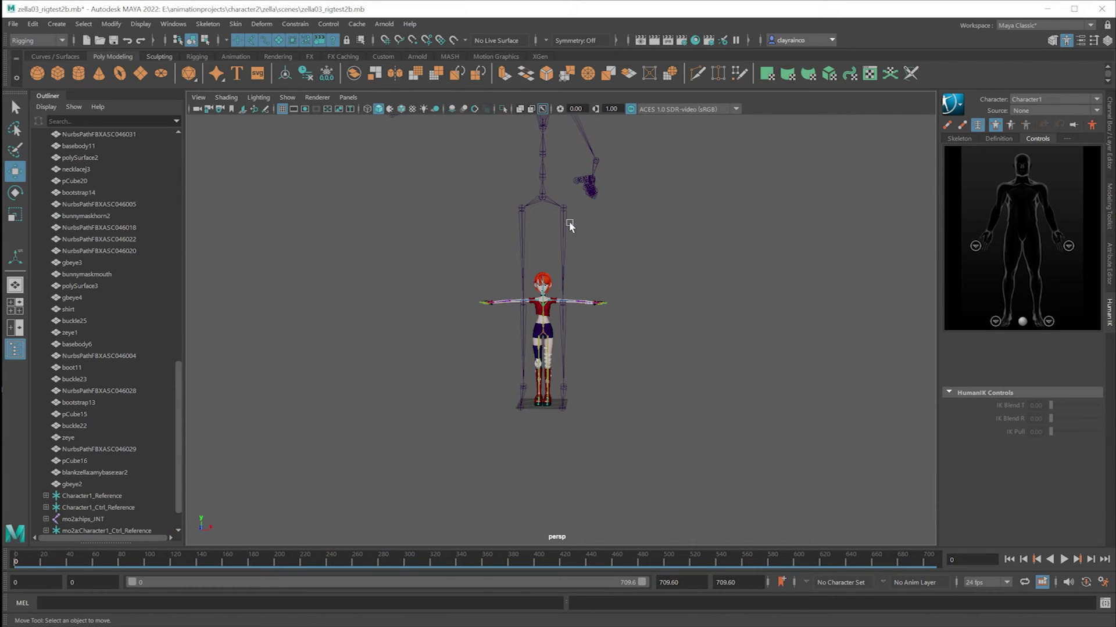
# - Select the imported skeleton's hips joint and scrub the timeline to preview its motion
pyautogui.click(544, 198)
pyautogui.scroll(-3, 546, 221)
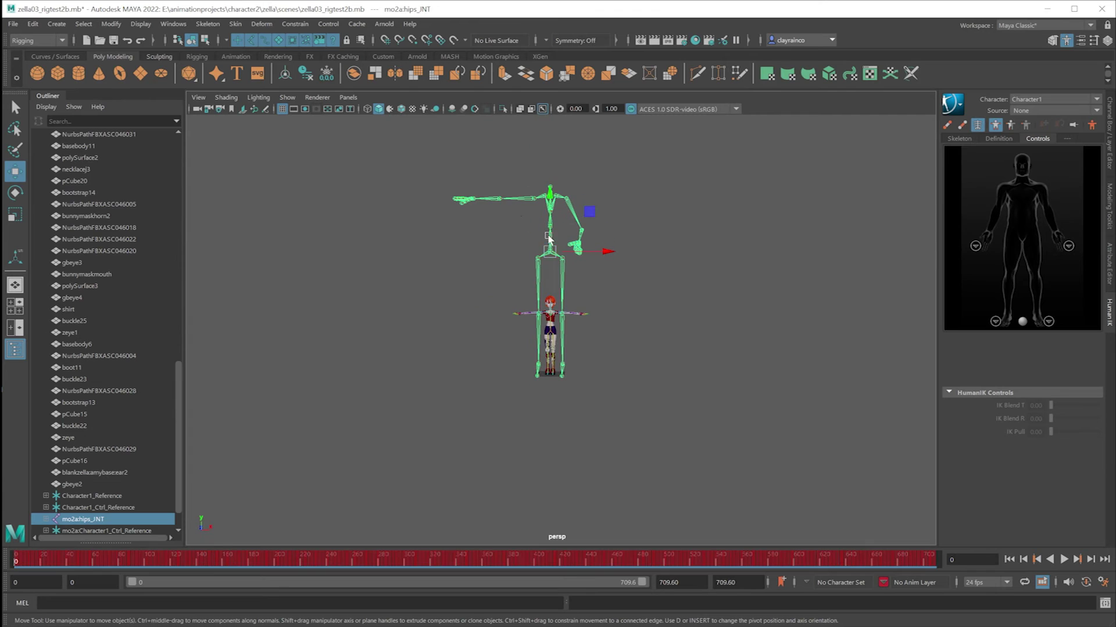
pyautogui.moveTo(213, 564); pyautogui.dragTo(255, 553)
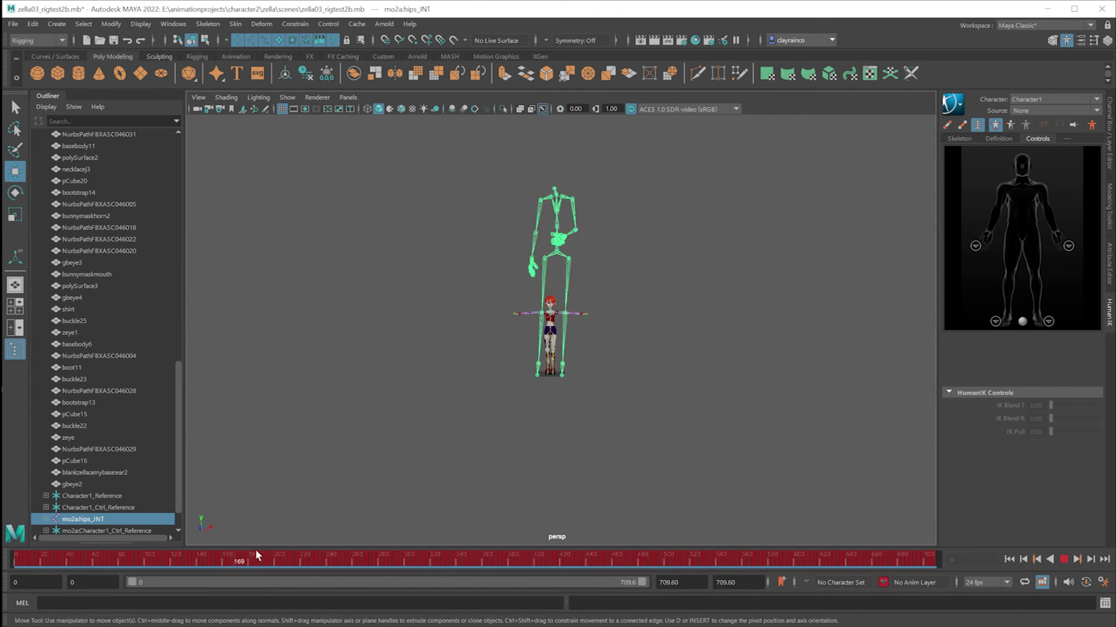
pyautogui.moveTo(254, 552); pyautogui.dragTo(477, 555)
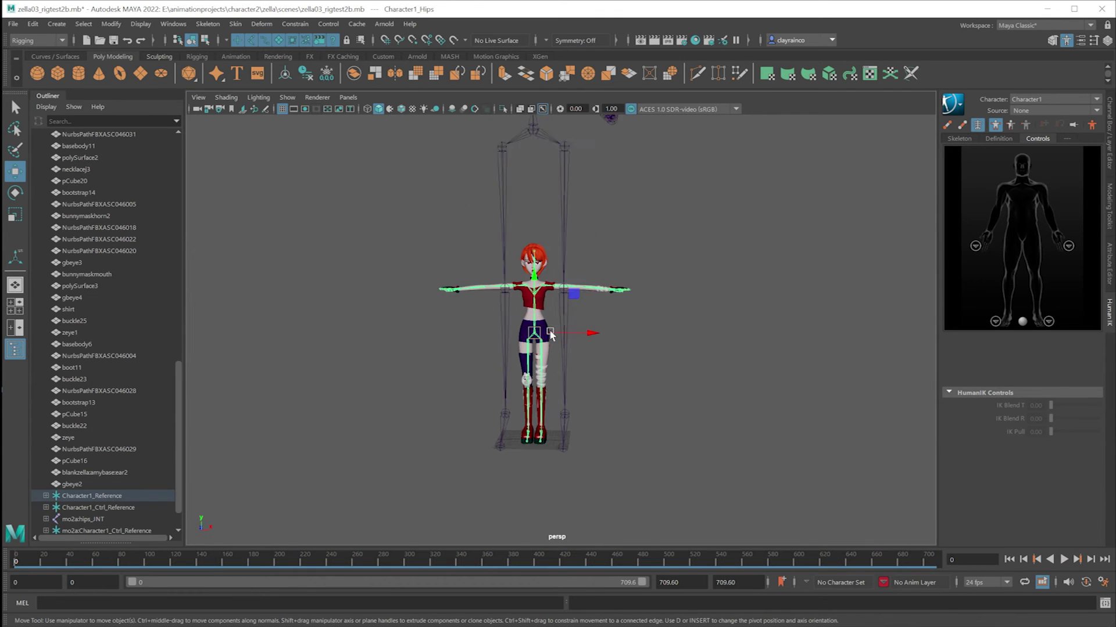
# - Set the source of Character1 to mo2a:Character1 to retarget the imported motion onto the character
pyautogui.scroll(1, 537, 317)
pyautogui.scroll(-4, 516, 243)
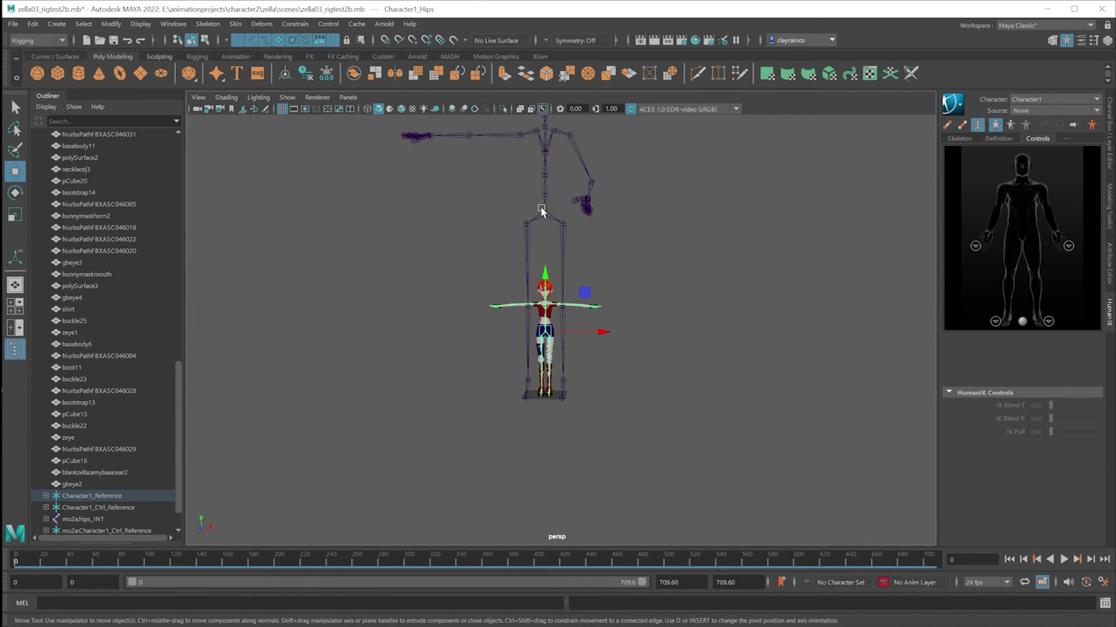
pyautogui.click(544, 213)
pyautogui.click(1031, 111)
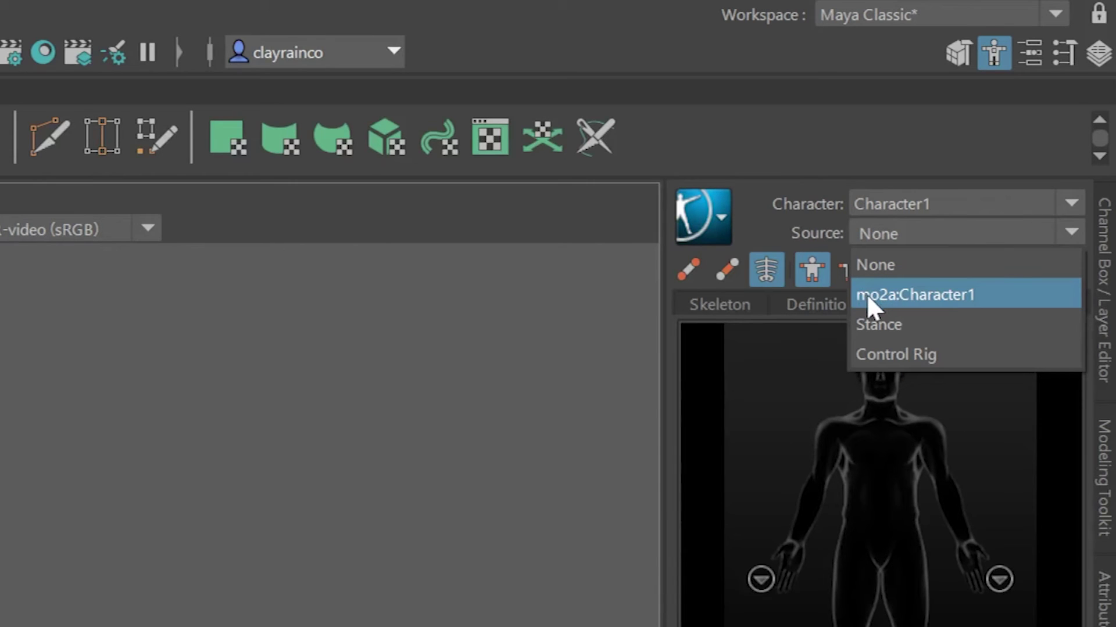
pyautogui.click(940, 305)
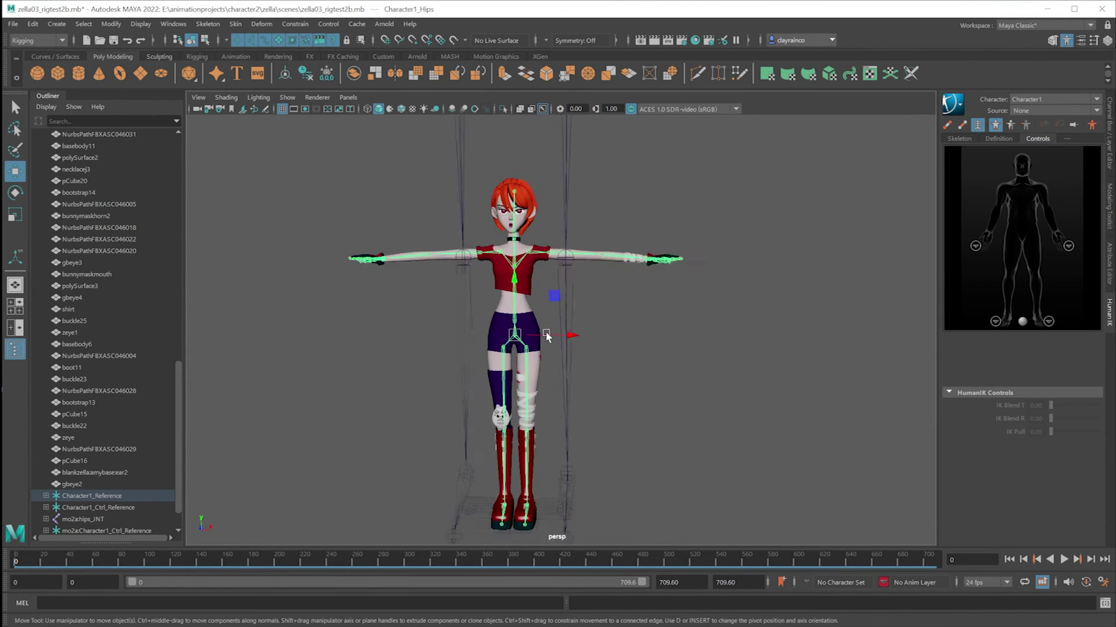
pyautogui.scroll(-3, 546, 337)
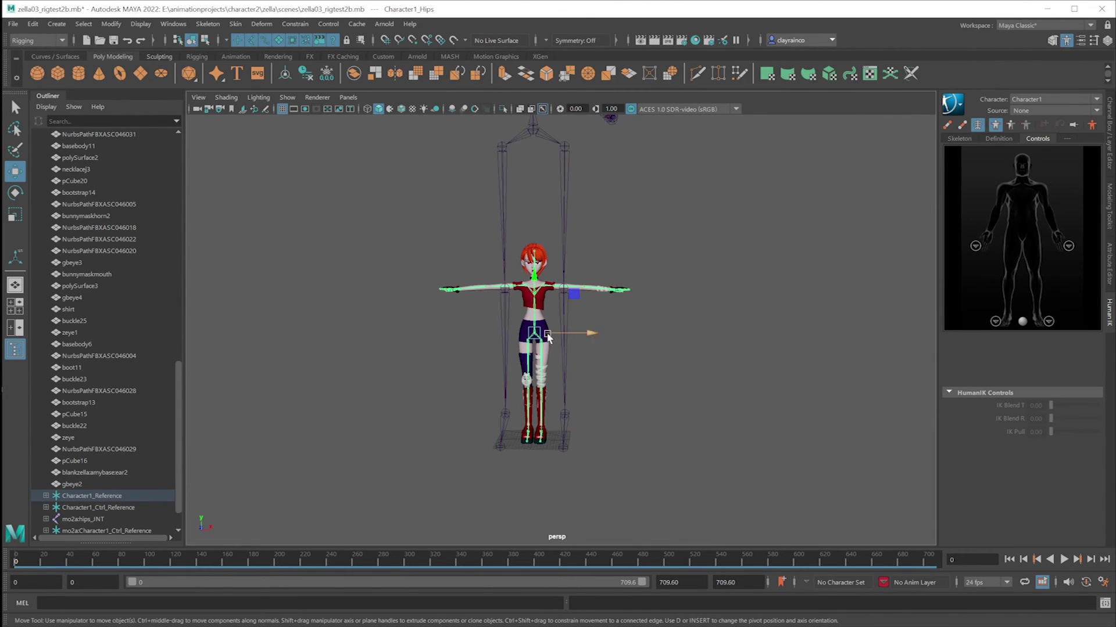
pyautogui.click(1037, 110)
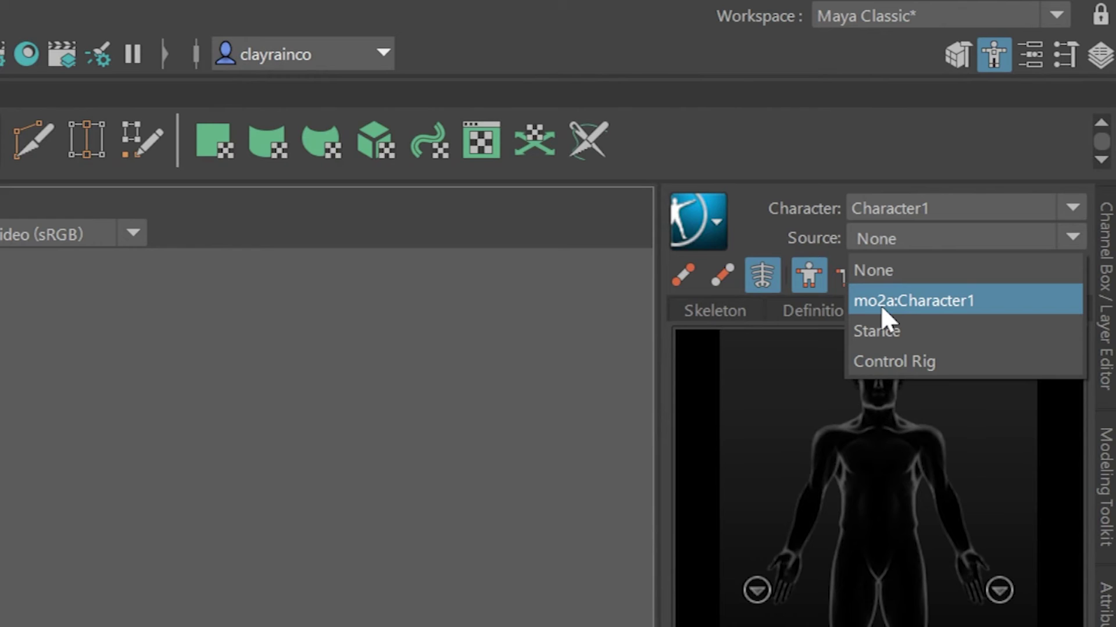
pyautogui.click(880, 304)
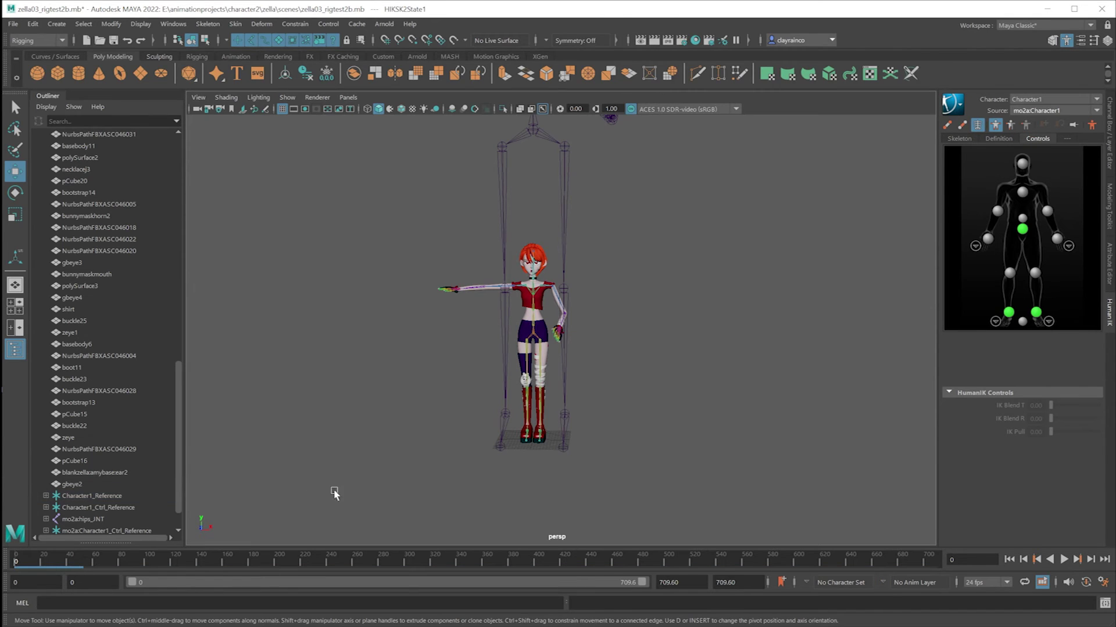
# - Play and scrub the animation from start to end to check the character against the imported skeleton, returning to frame 0
pyautogui.hotkey('alt', 'v')
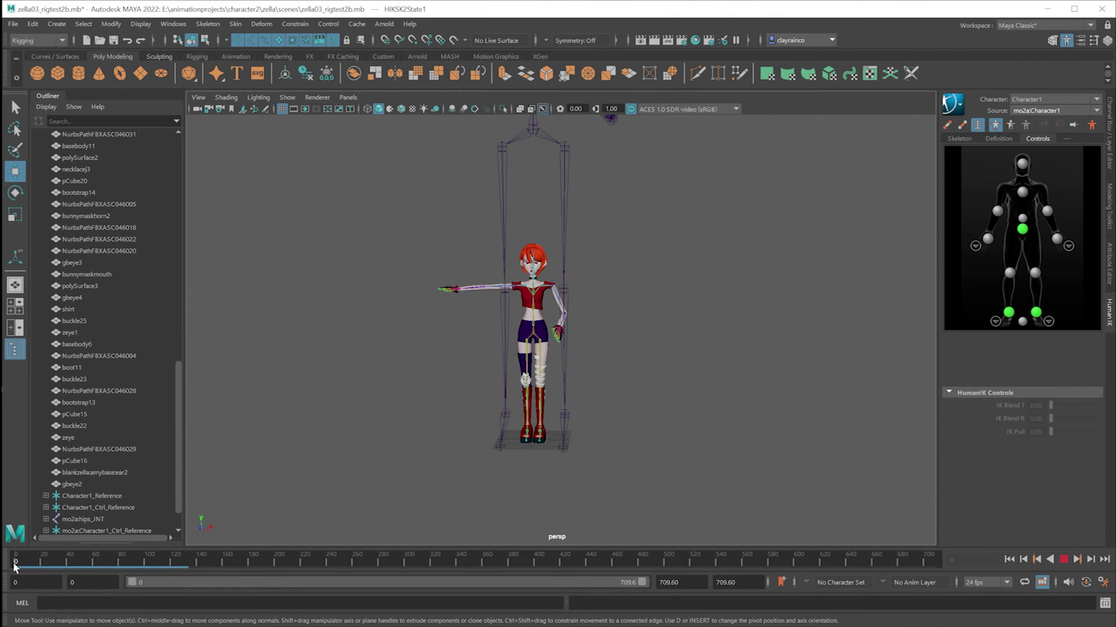
pyautogui.moveTo(74, 564)
pyautogui.mouseDown()
pyautogui.moveTo(525, 590)
pyautogui.moveTo(762, 577)
pyautogui.moveTo(887, 556)
pyautogui.mouseUp()
pyautogui.scroll(-5, 717, 433)
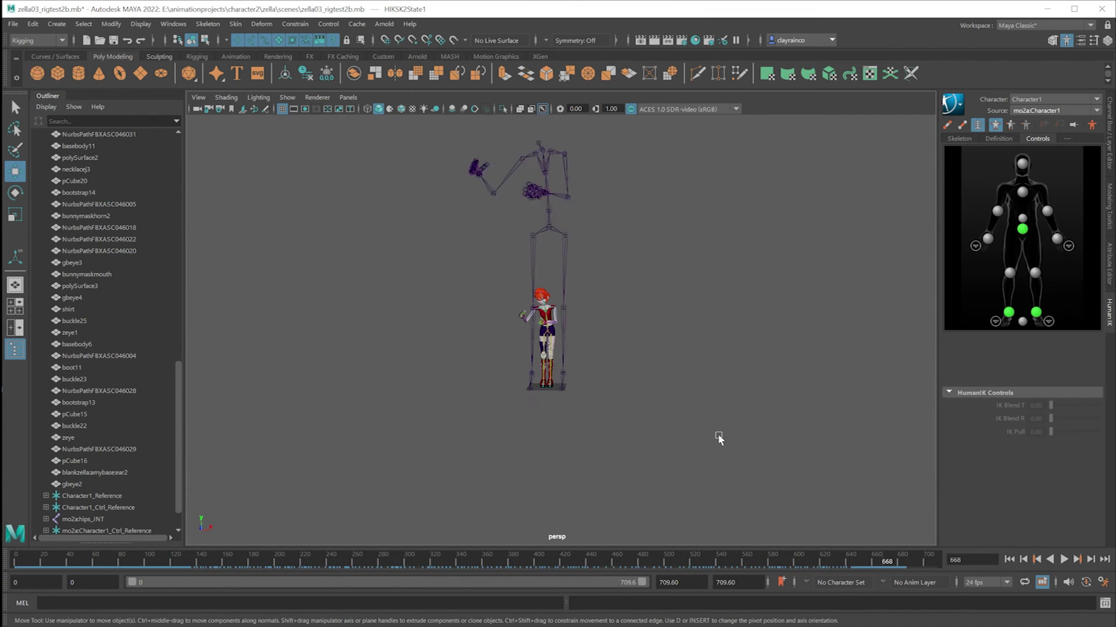
pyautogui.hotkey('alt', 'v')
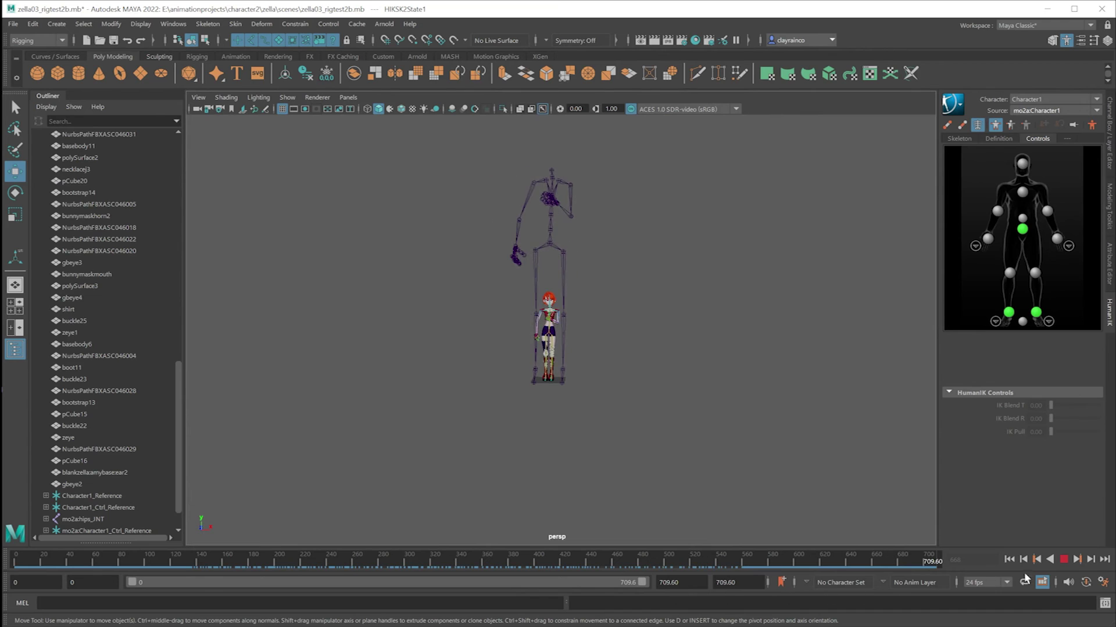
pyautogui.moveTo(747, 564); pyautogui.dragTo(2, 567)
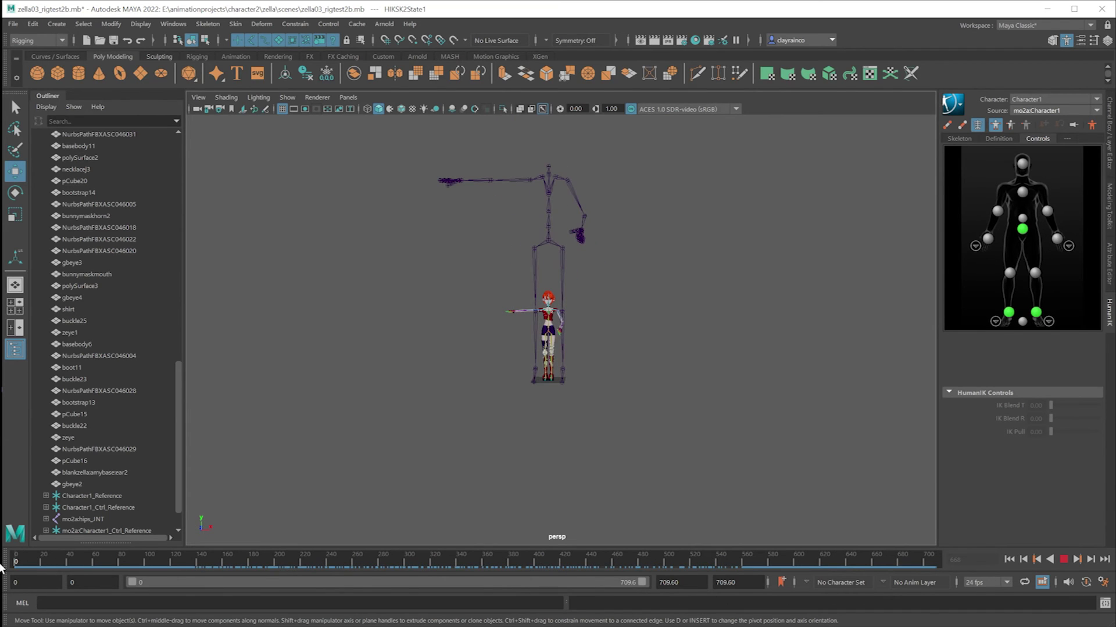
pyautogui.scroll(10, 601, 401)
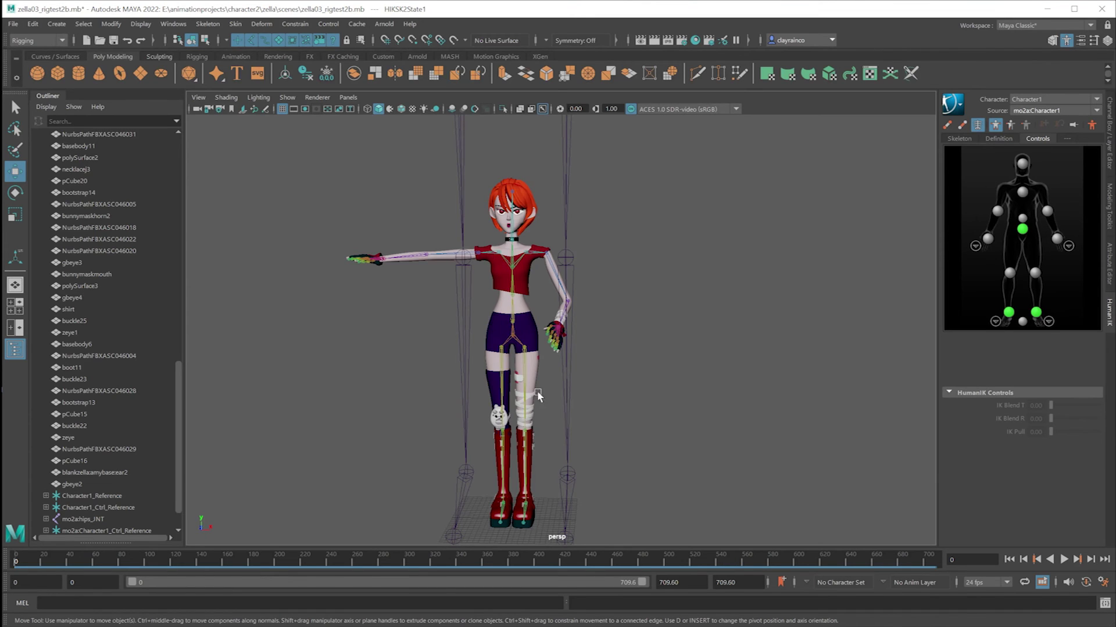
# - Select Character1's hips joint and bake the retargeted motion onto the character with Bake to Skeleton
pyautogui.scroll(-4, 577, 299)
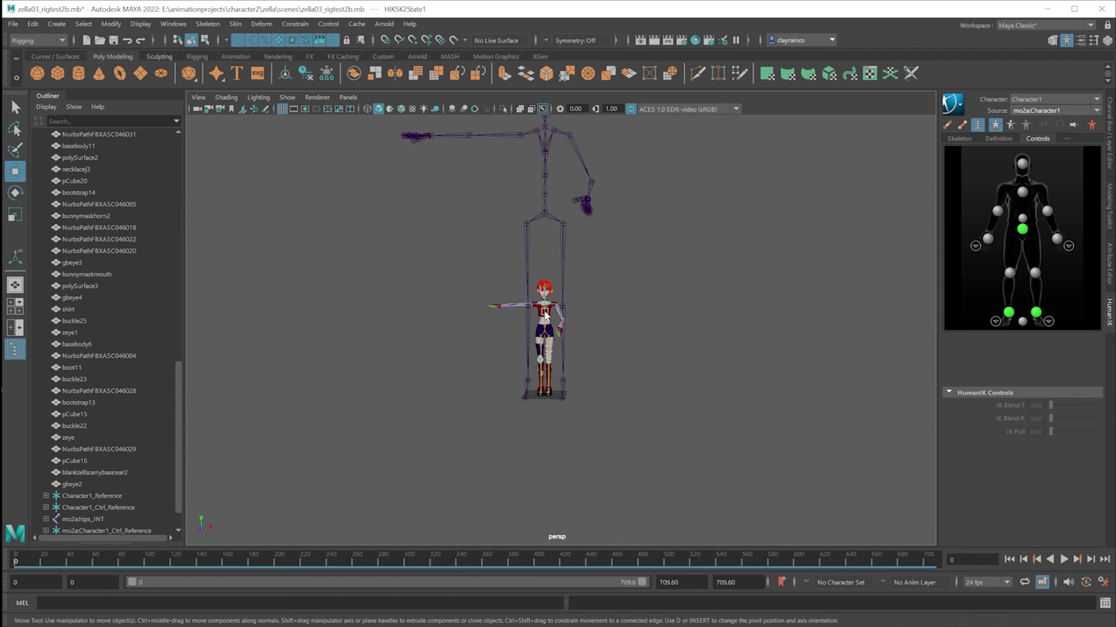
pyautogui.scroll(5, 556, 386)
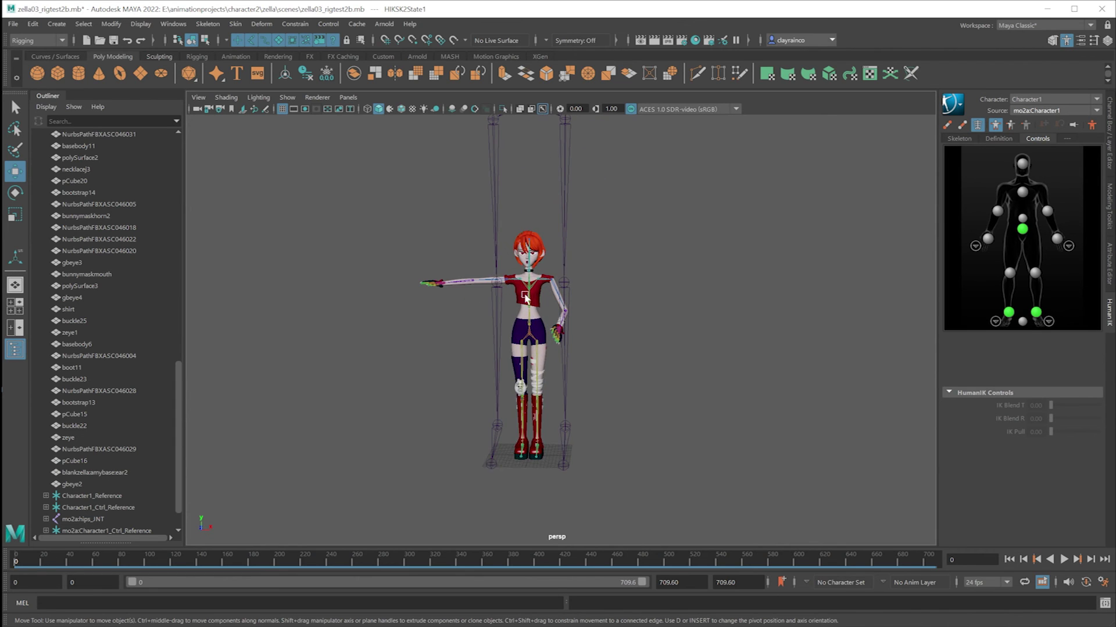
pyautogui.scroll(-3, 428, 444)
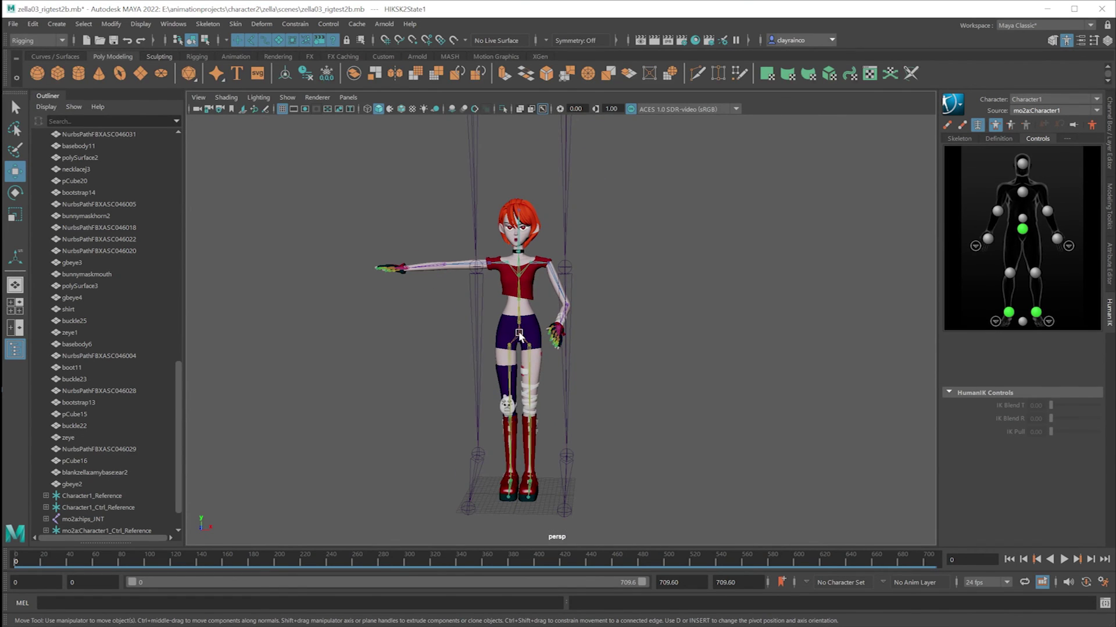
pyautogui.click(518, 335)
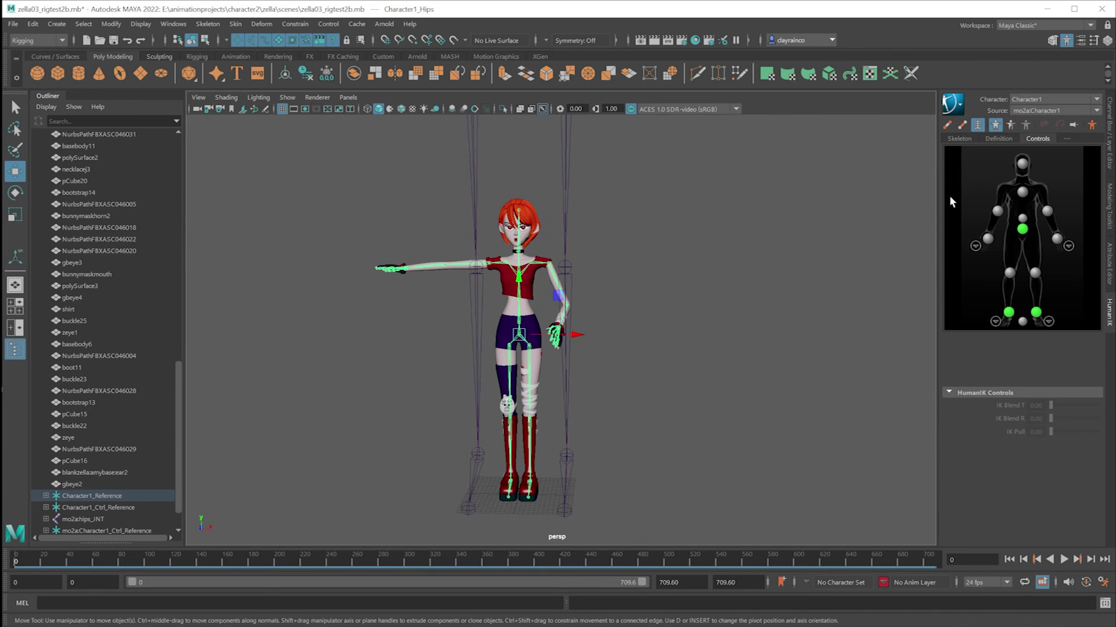
pyautogui.click(960, 109)
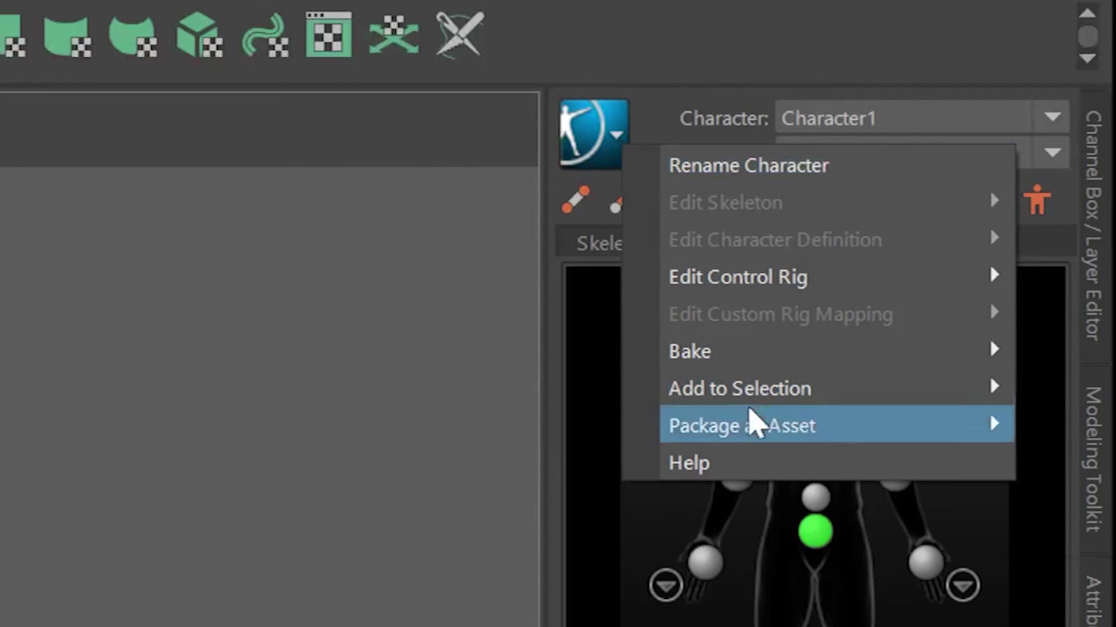
pyautogui.moveTo(725, 349)
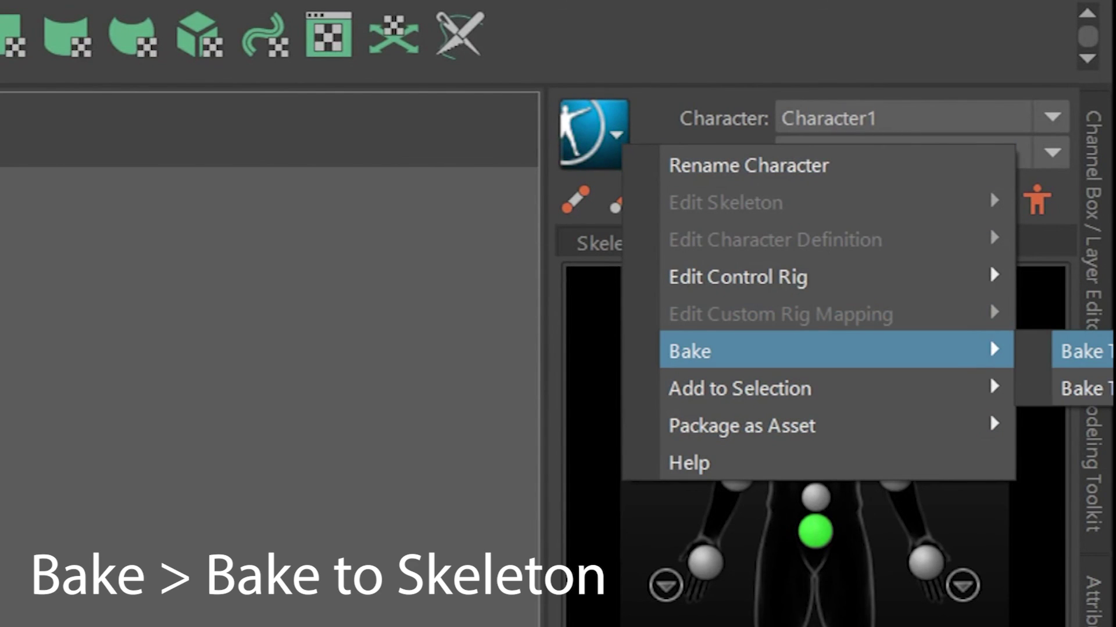
pyautogui.click(1082, 351)
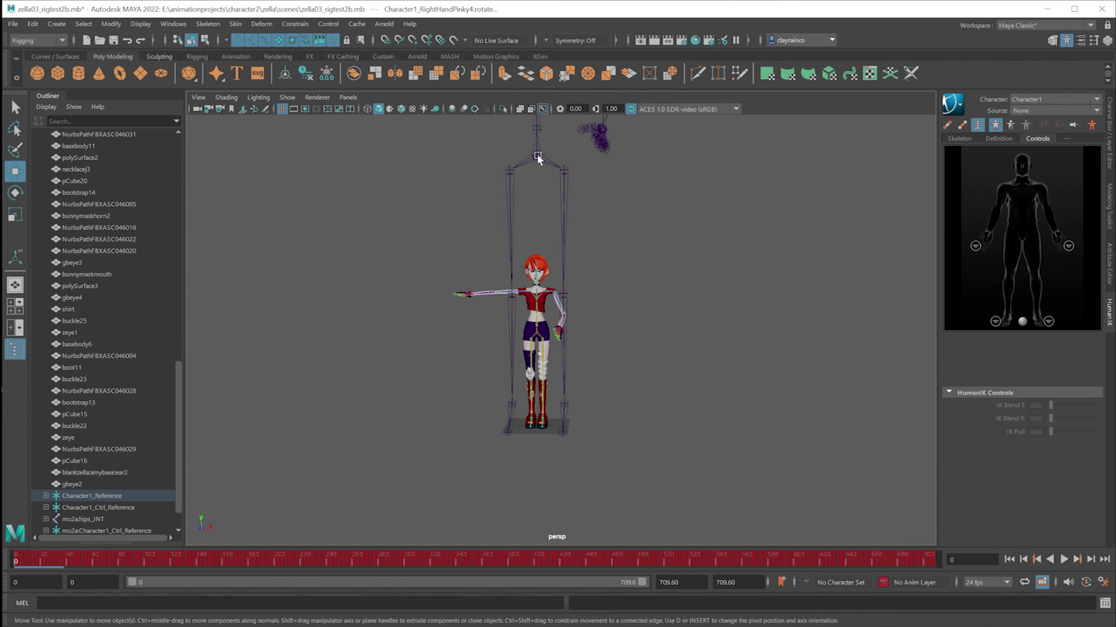
# - Delete the imported mo2a:hips_JNT skeleton from the scene
pyautogui.click(537, 155)
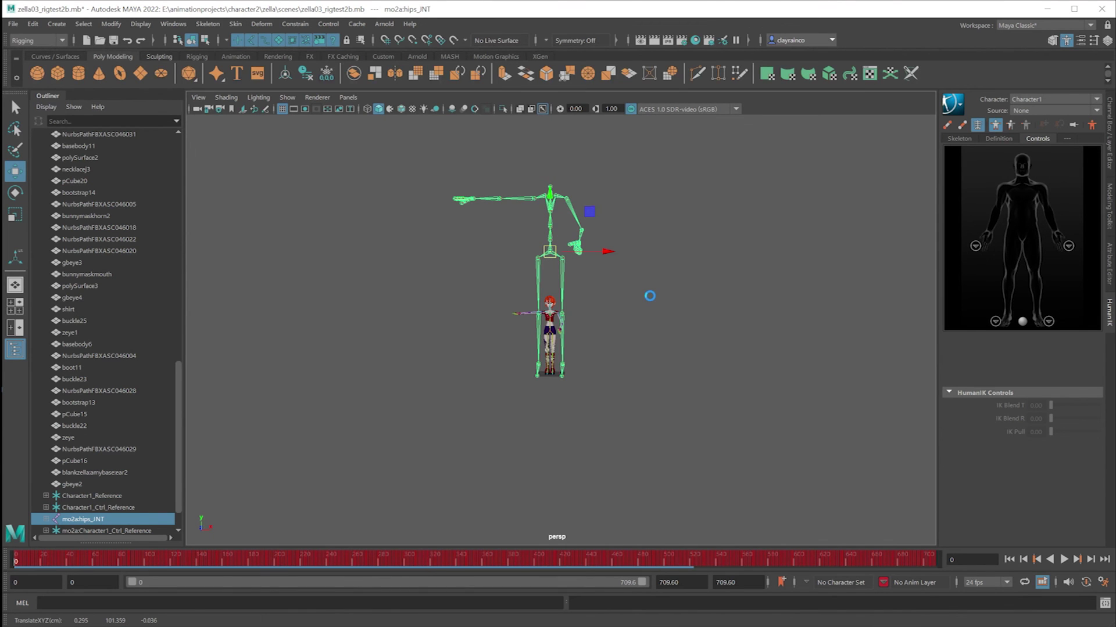
pyautogui.press('Delete')
# - Play the baked animation on the character, return to frame 0, and select its hips joint to check the keys
pyautogui.moveTo(16, 561)
pyautogui.mouseDown()
pyautogui.moveTo(907, 560)
pyautogui.moveTo(203, 564)
pyautogui.mouseUp()
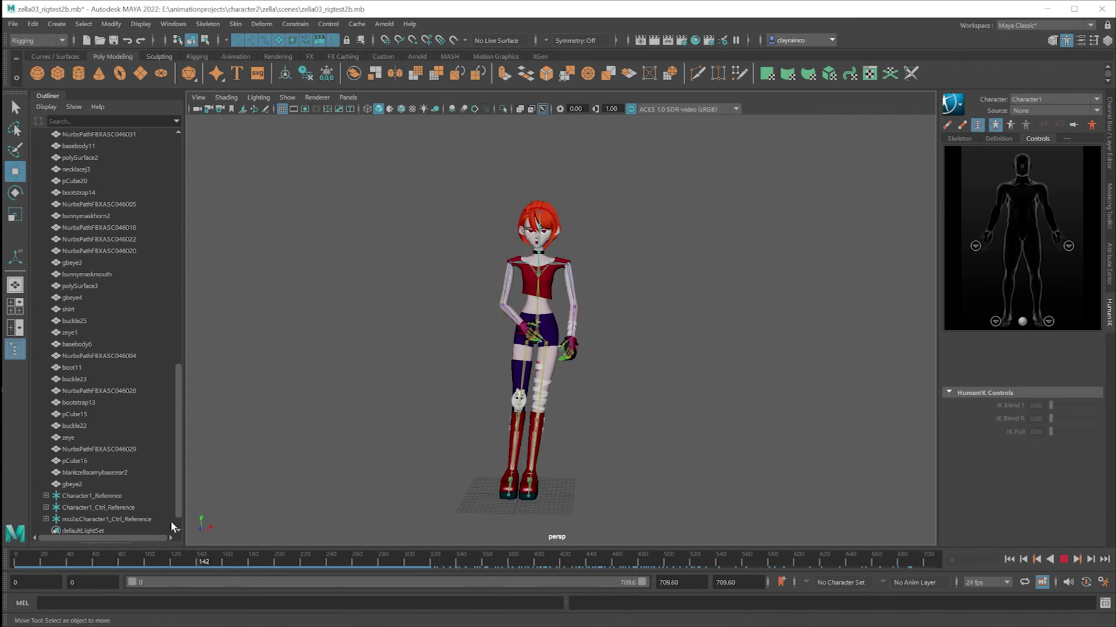
pyautogui.moveTo(172, 527); pyautogui.dragTo(12, 540)
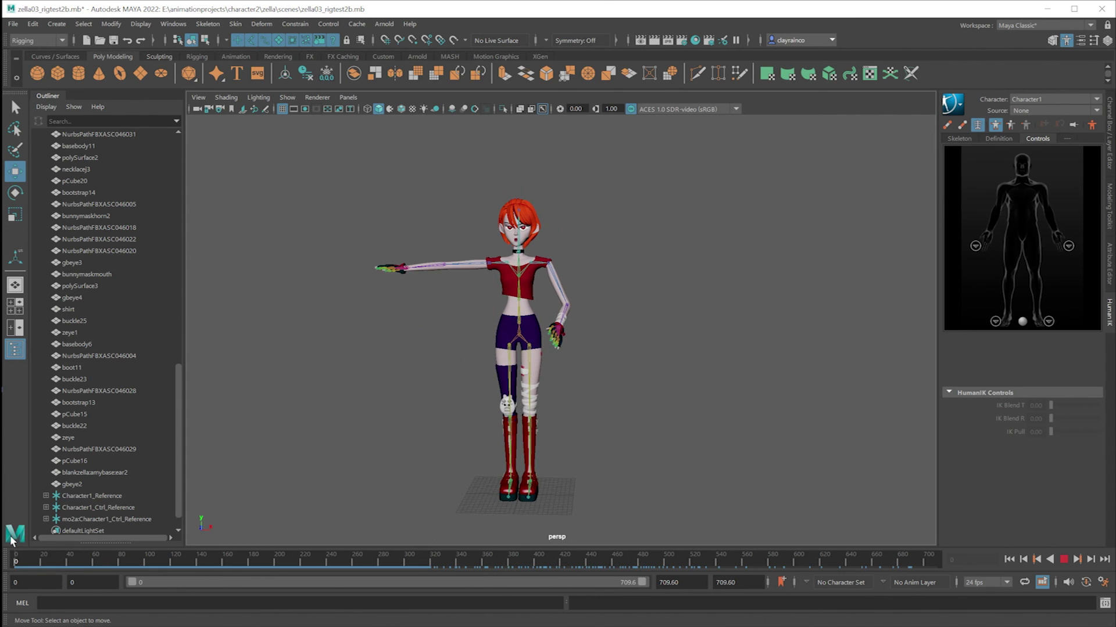
pyautogui.click(519, 339)
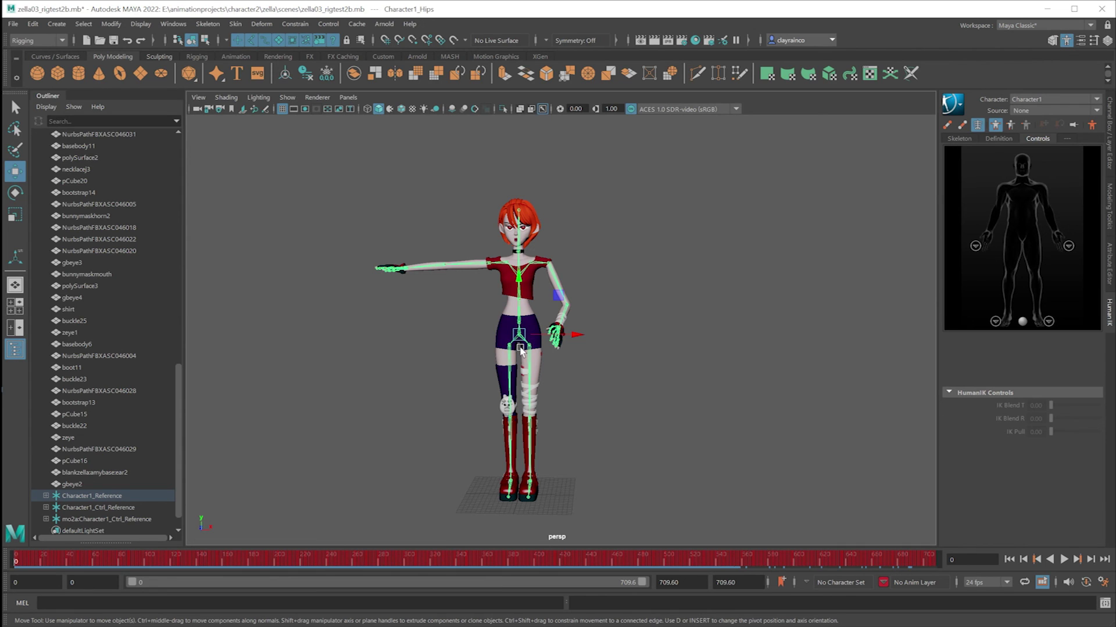